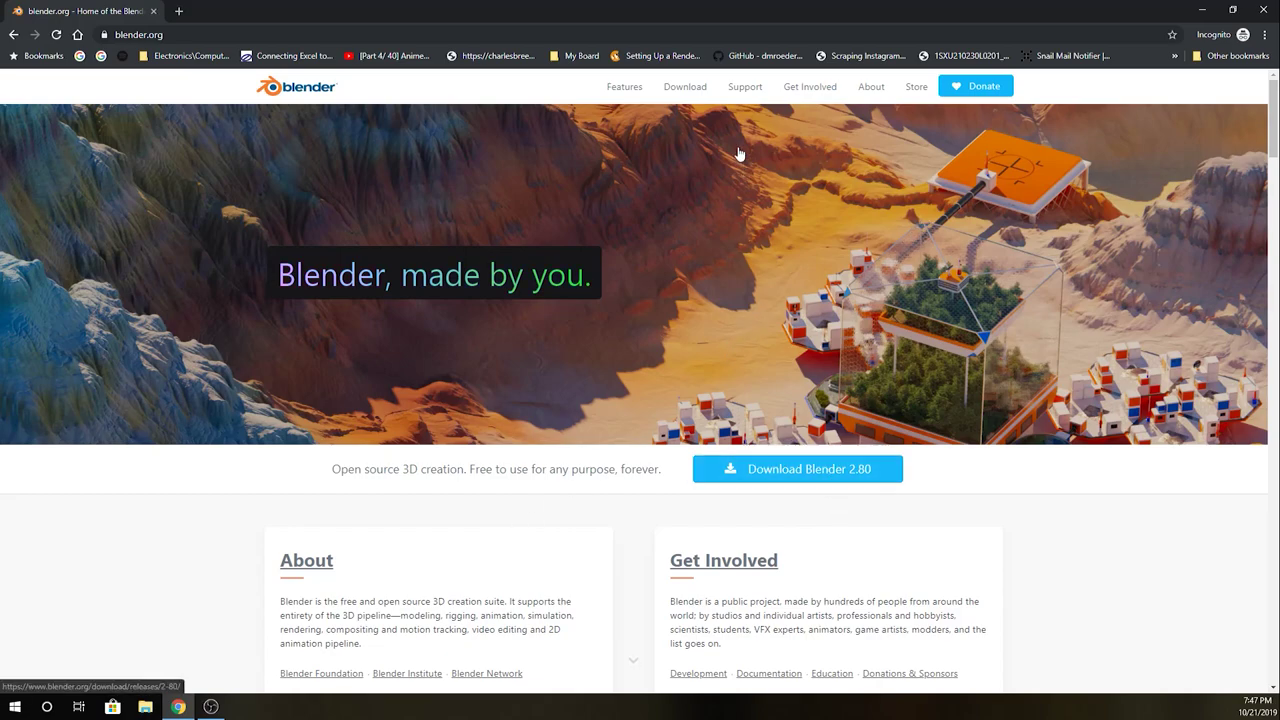
Step: Download blender-2.79b-windows64.msi from the Blender 2.79 archive and save it to the desktop
{"action": "left_click", "coordinate": [697, 92]}
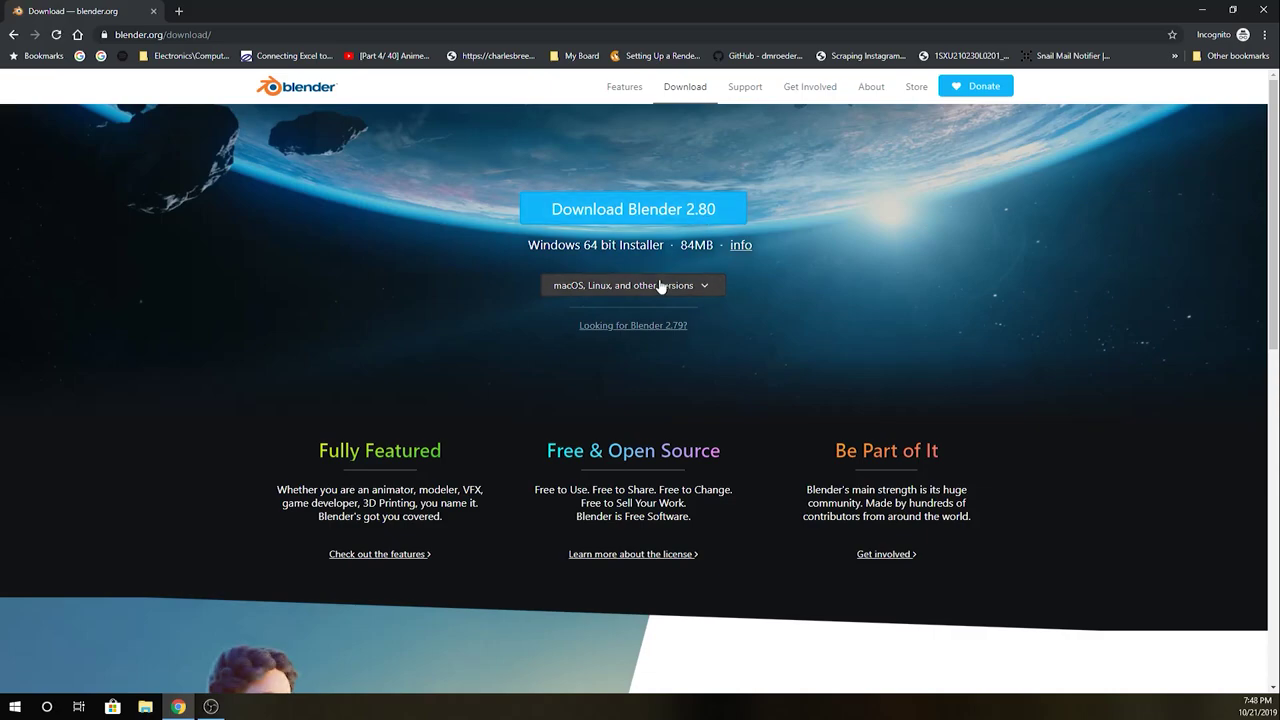
{"action": "left_click", "coordinate": [678, 332]}
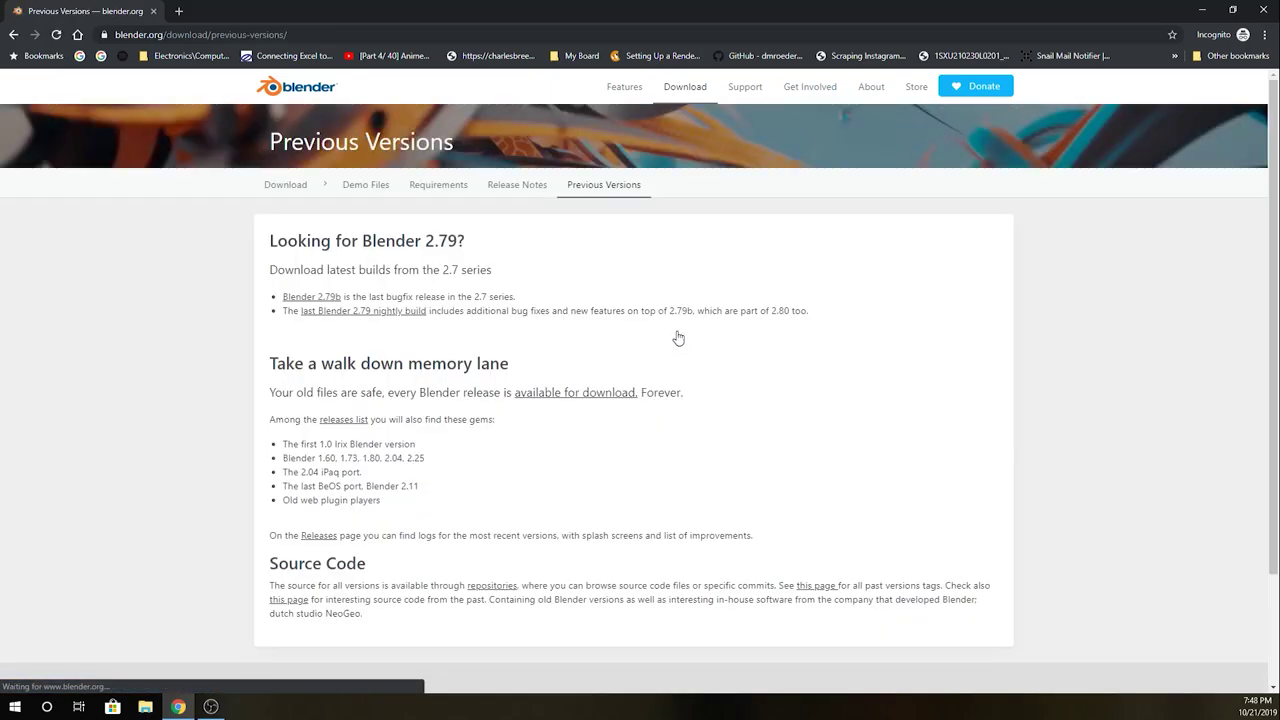
{"action": "left_click", "coordinate": [313, 298]}
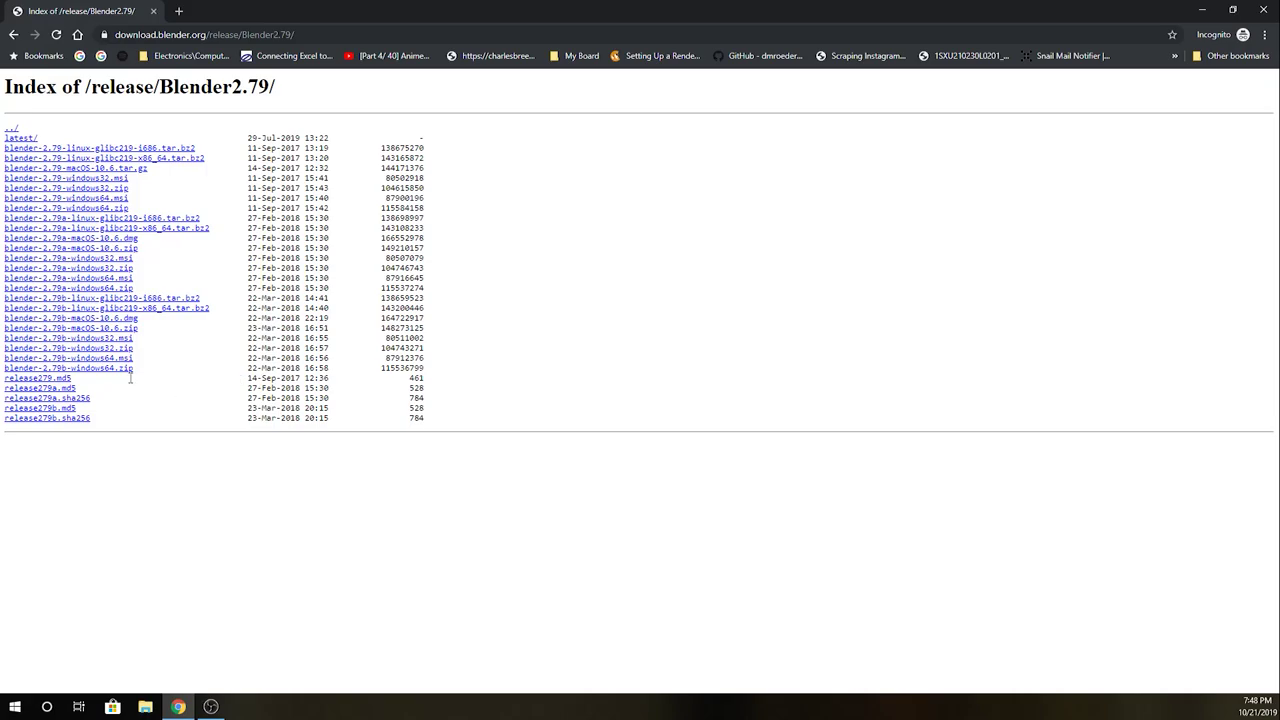
{"action": "left_click", "coordinate": [120, 360]}
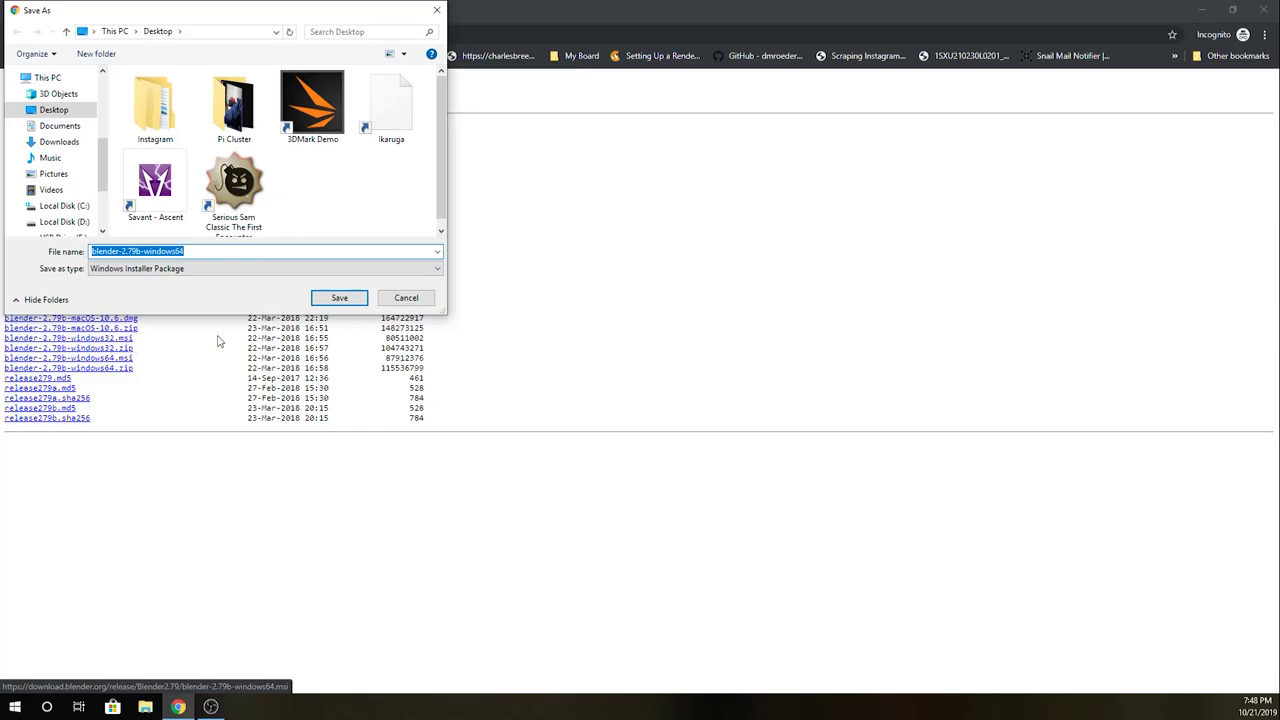
{"action": "left_click", "coordinate": [339, 297]}
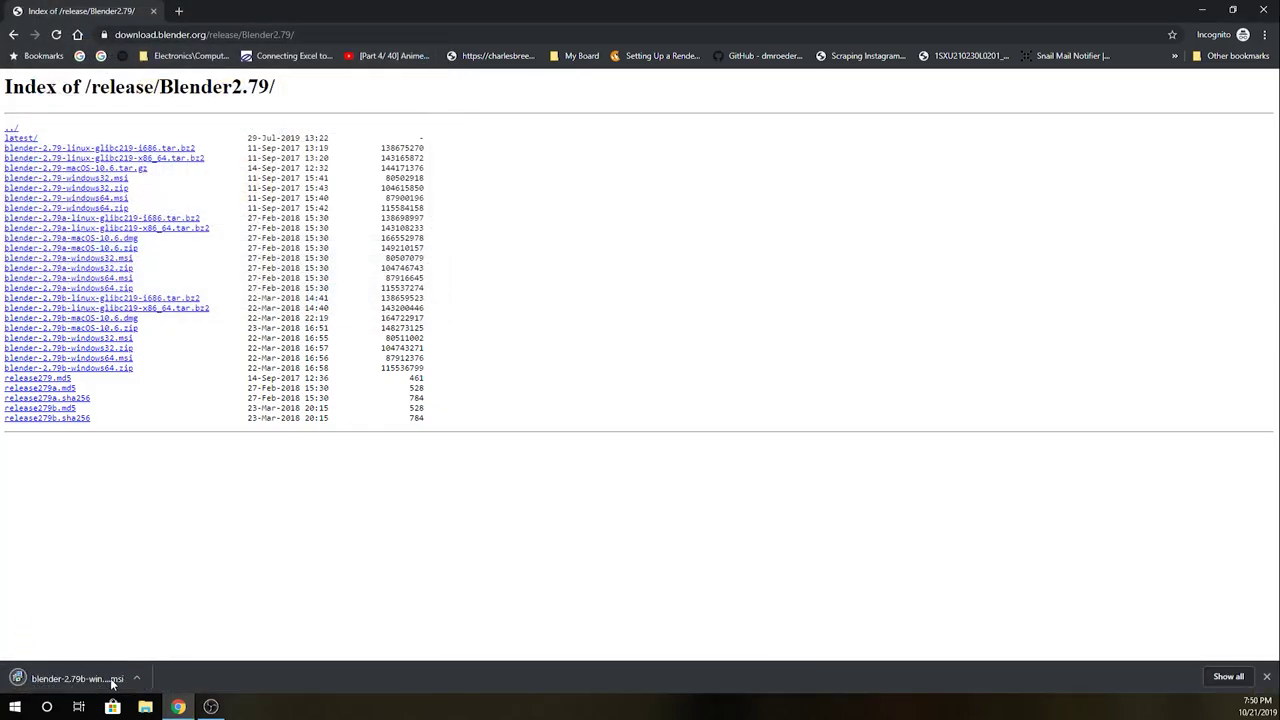
Step: Run the downloaded Blender 2.79b installer through Install to Finish
{"action": "left_click", "coordinate": [112, 680]}
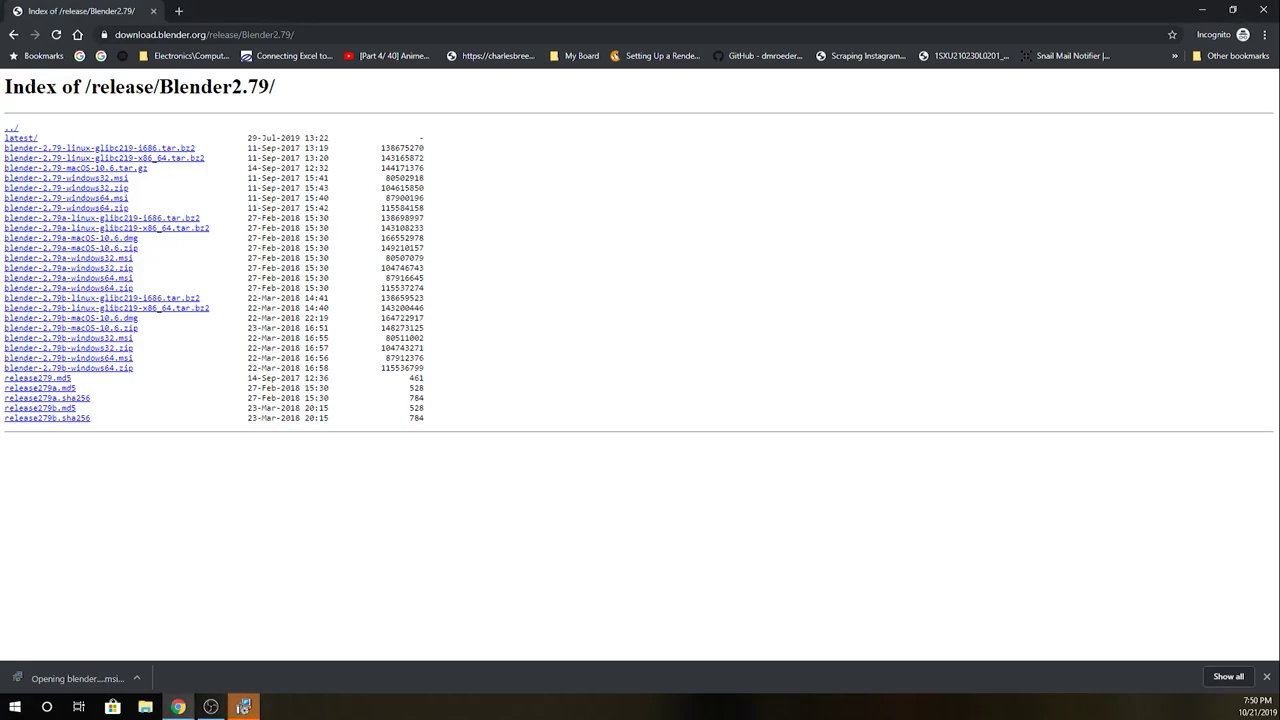
{"action": "left_click_drag", "start_coordinate": [1073, 225], "coordinate": [480, 226]}
{"action": "left_click", "coordinate": [618, 452]}
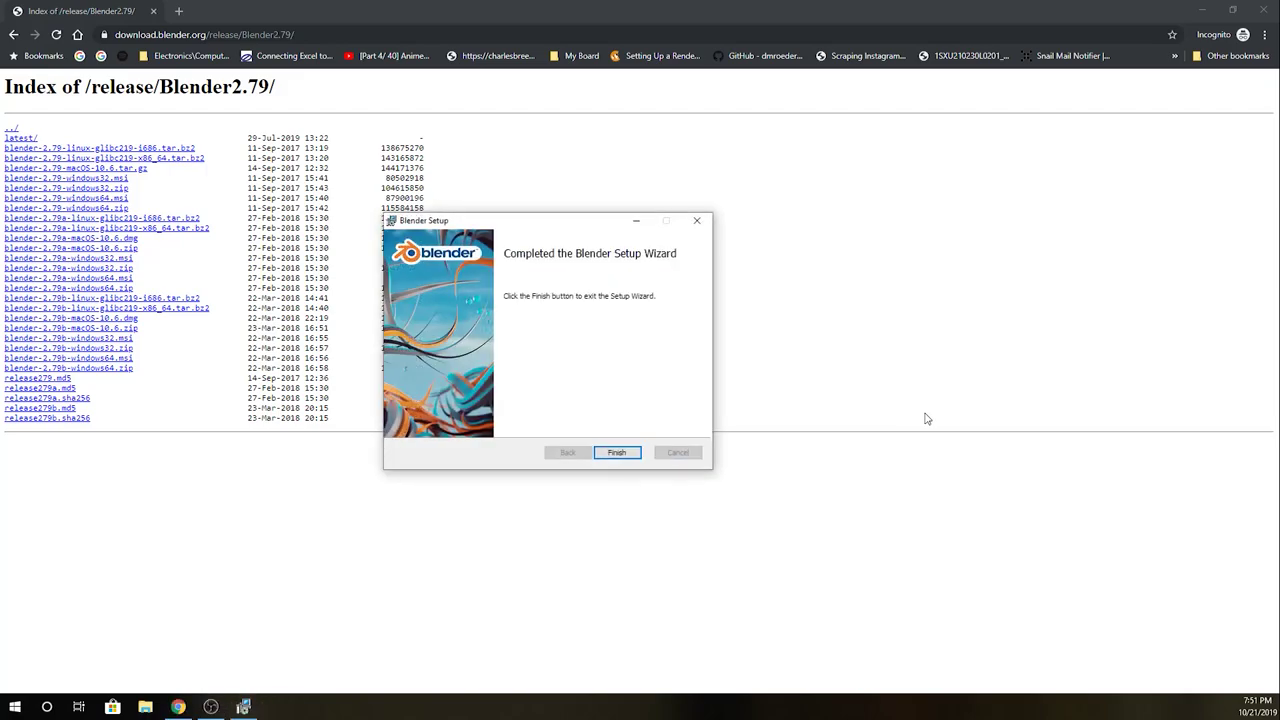
{"action": "left_click", "coordinate": [617, 452]}
Step: Launch Blender by searching 'blender' in the Start menu
{"action": "key", "text": "super+d"}
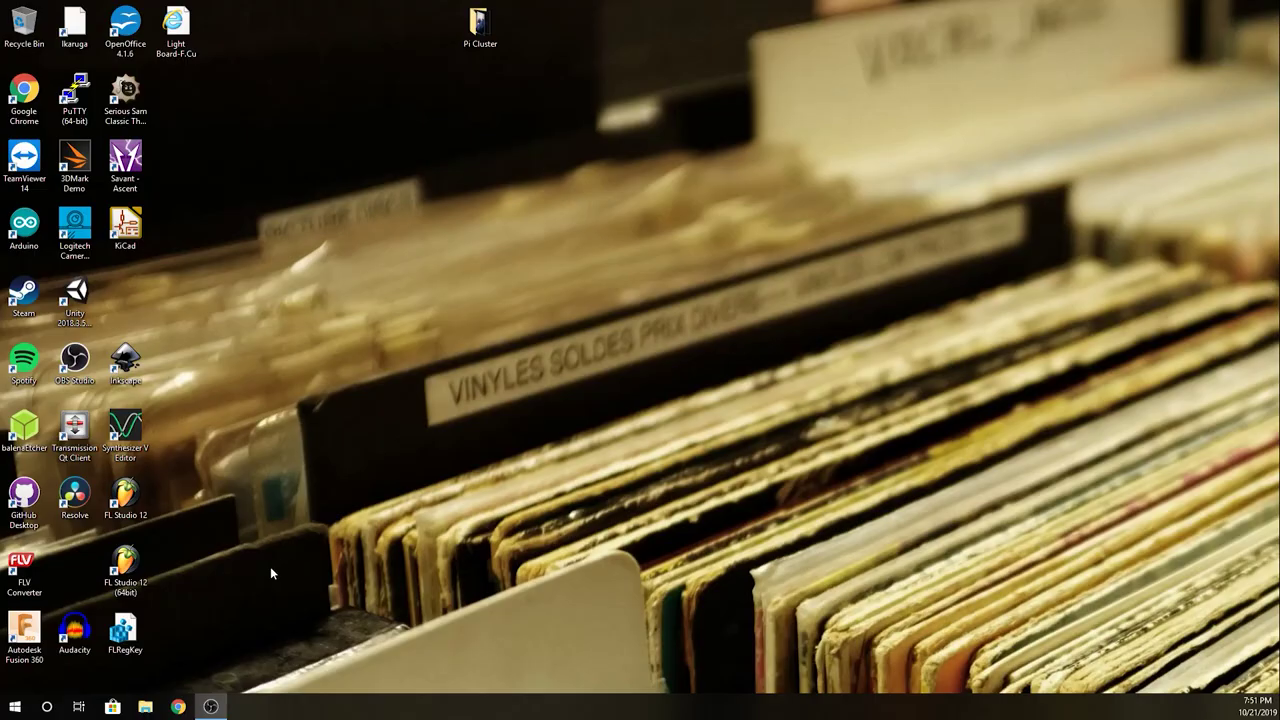
{"action": "left_click", "coordinate": [16, 706]}
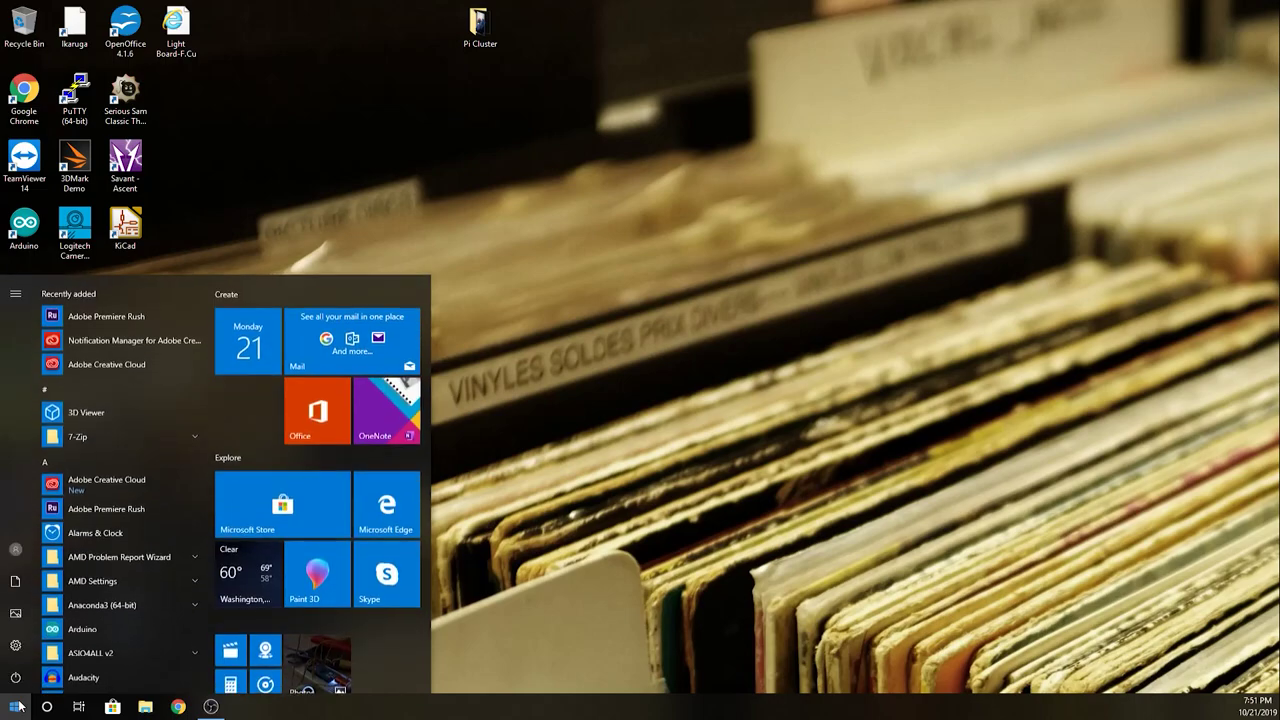
{"action": "left_click", "coordinate": [16, 706]}
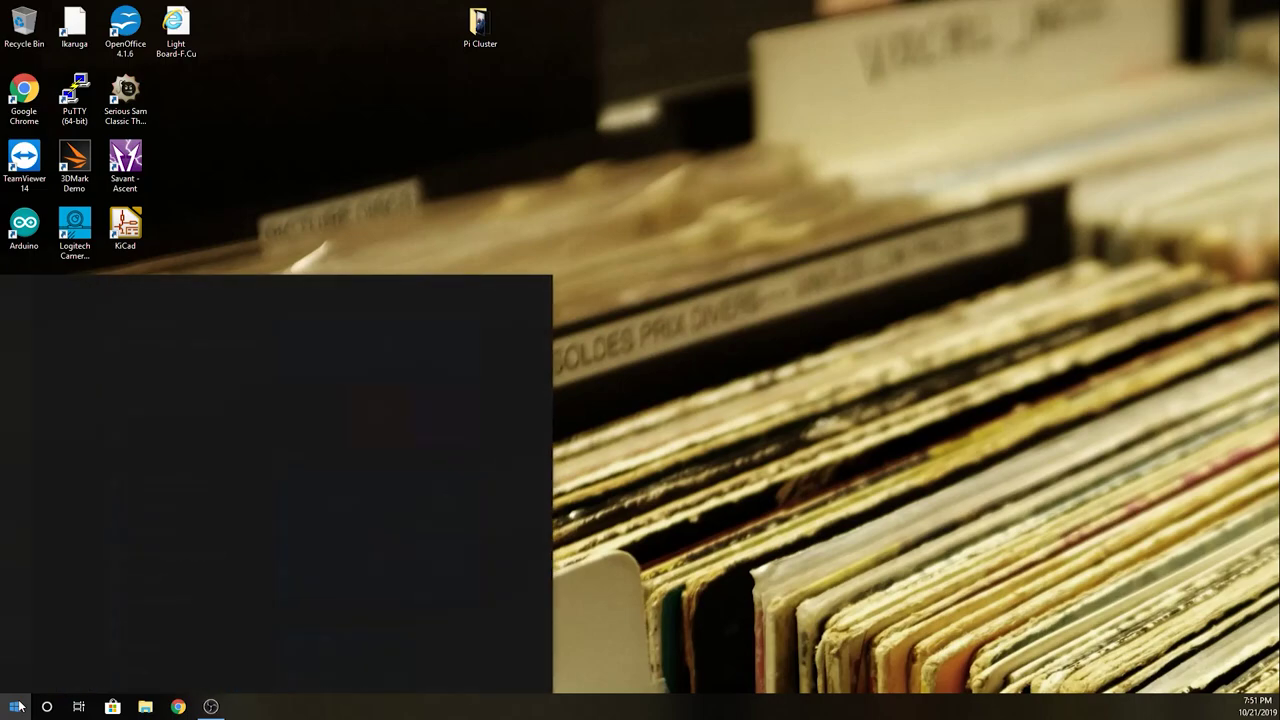
{"action": "type", "text": "blender"}
{"action": "key", "text": "Return"}
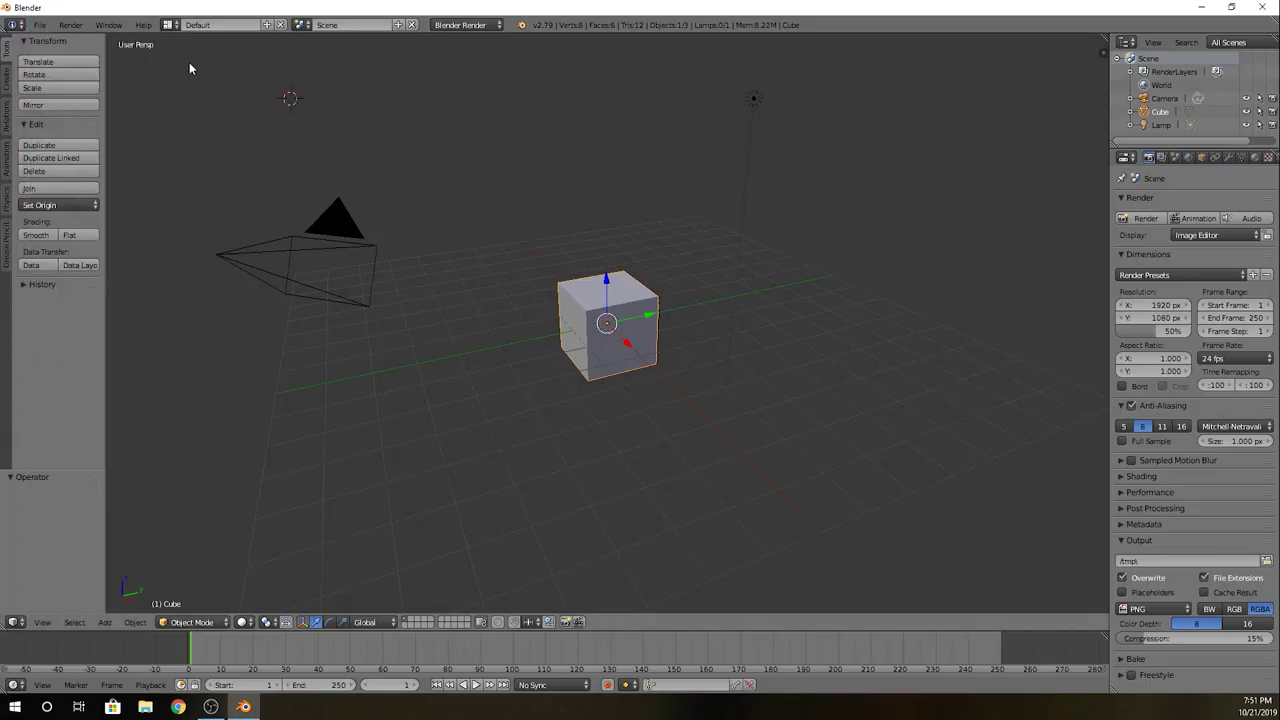
Step: Enable the Render: Network Renderer add-on in User Preferences, filtering add-ons by 'net'
{"action": "left_click", "coordinate": [39, 24]}
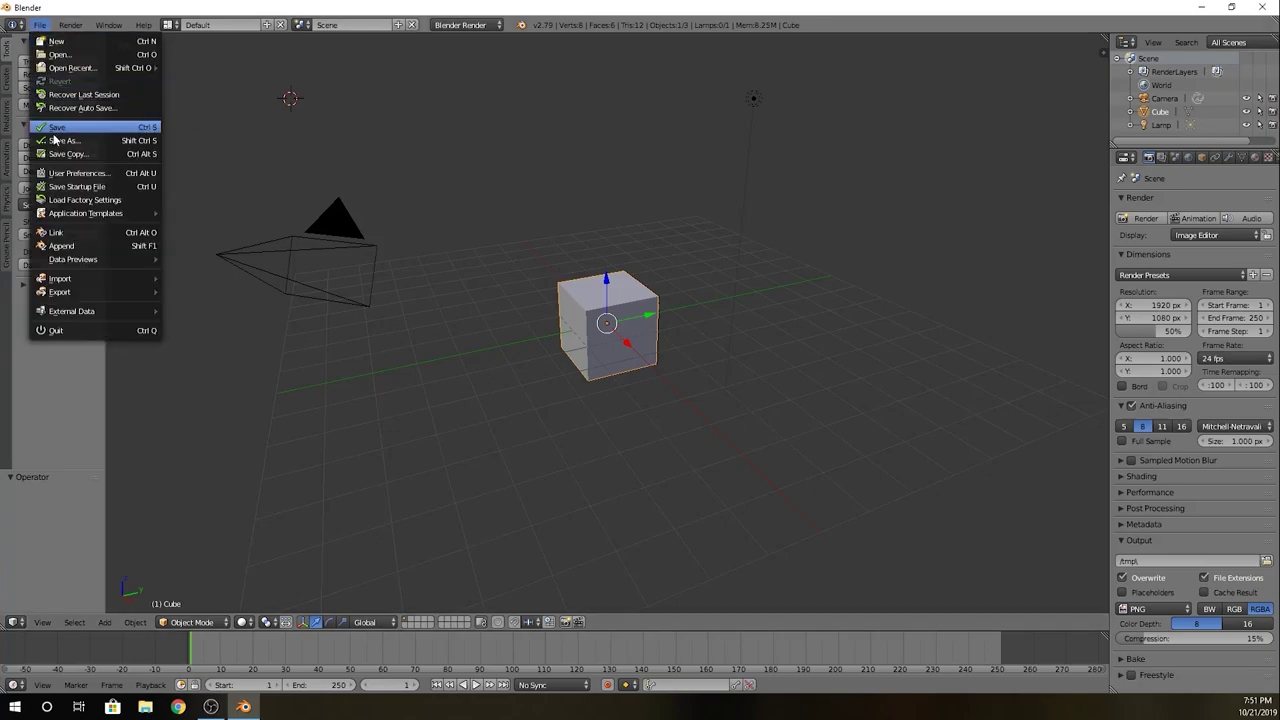
{"action": "left_click", "coordinate": [67, 174]}
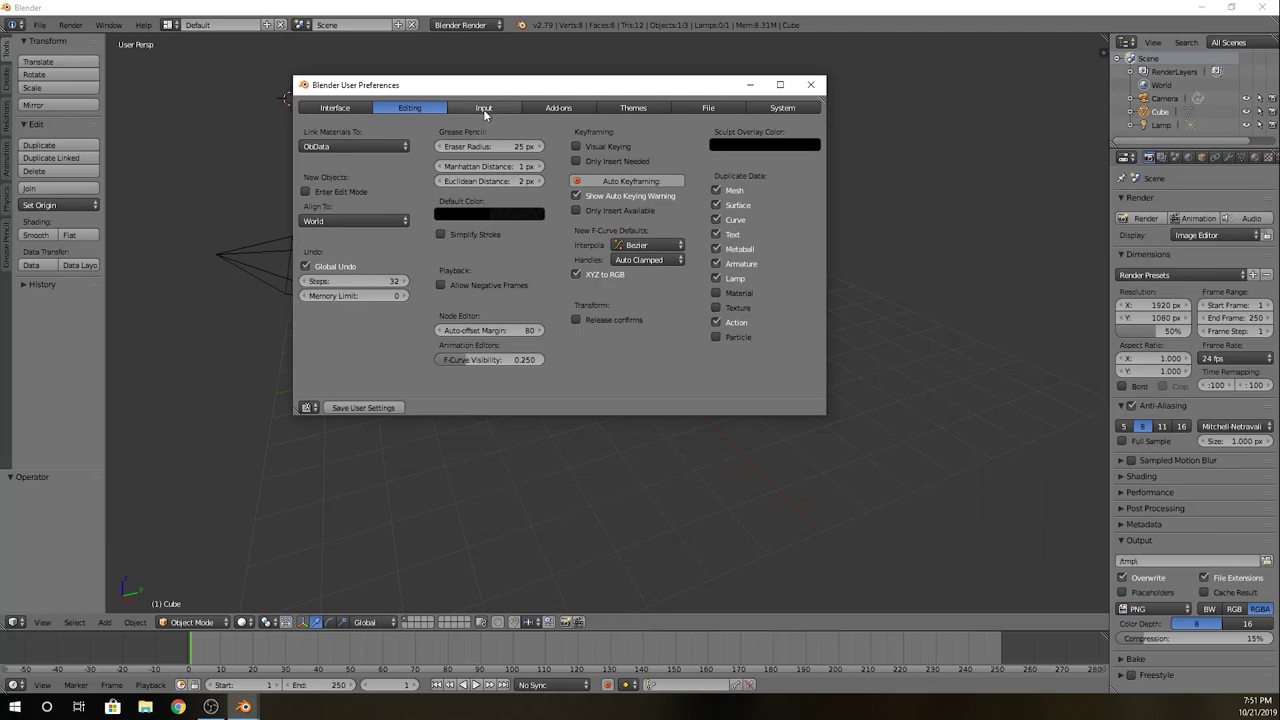
{"action": "left_click", "coordinate": [558, 109]}
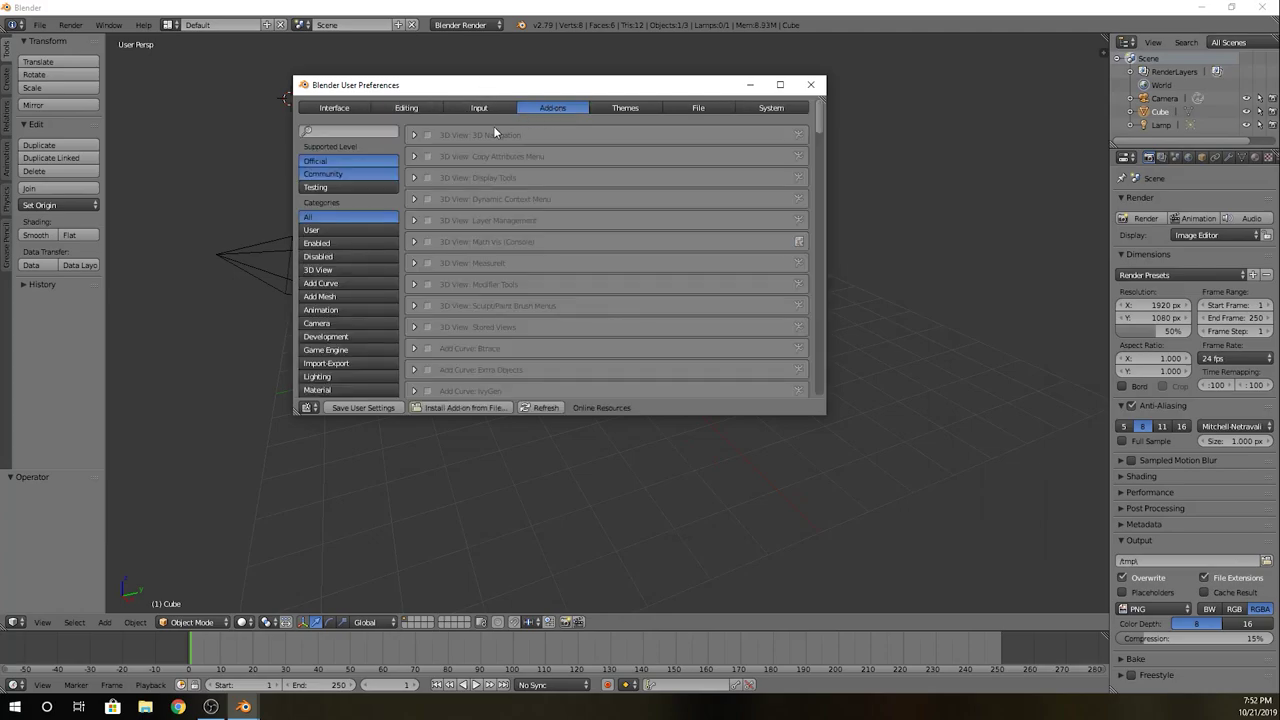
{"action": "left_click", "coordinate": [349, 131]}
{"action": "type", "text": "net"}
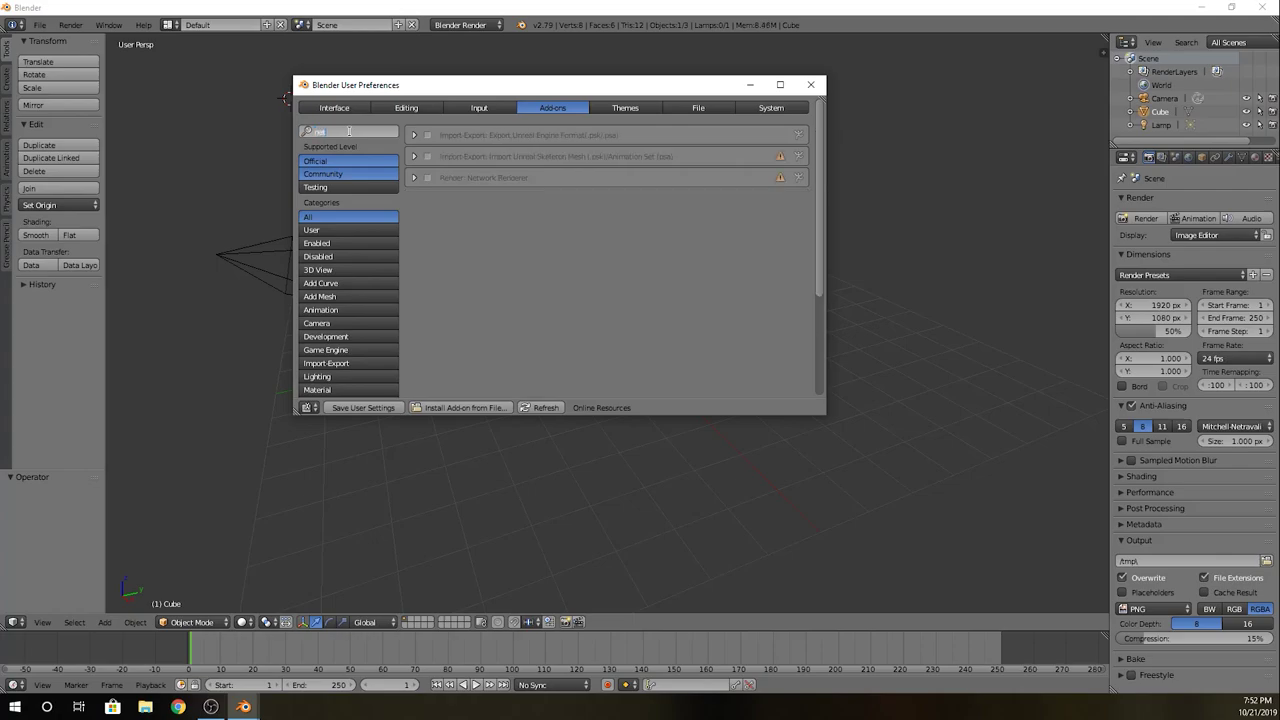
{"action": "left_click", "coordinate": [428, 180]}
{"action": "left_click", "coordinate": [428, 179]}
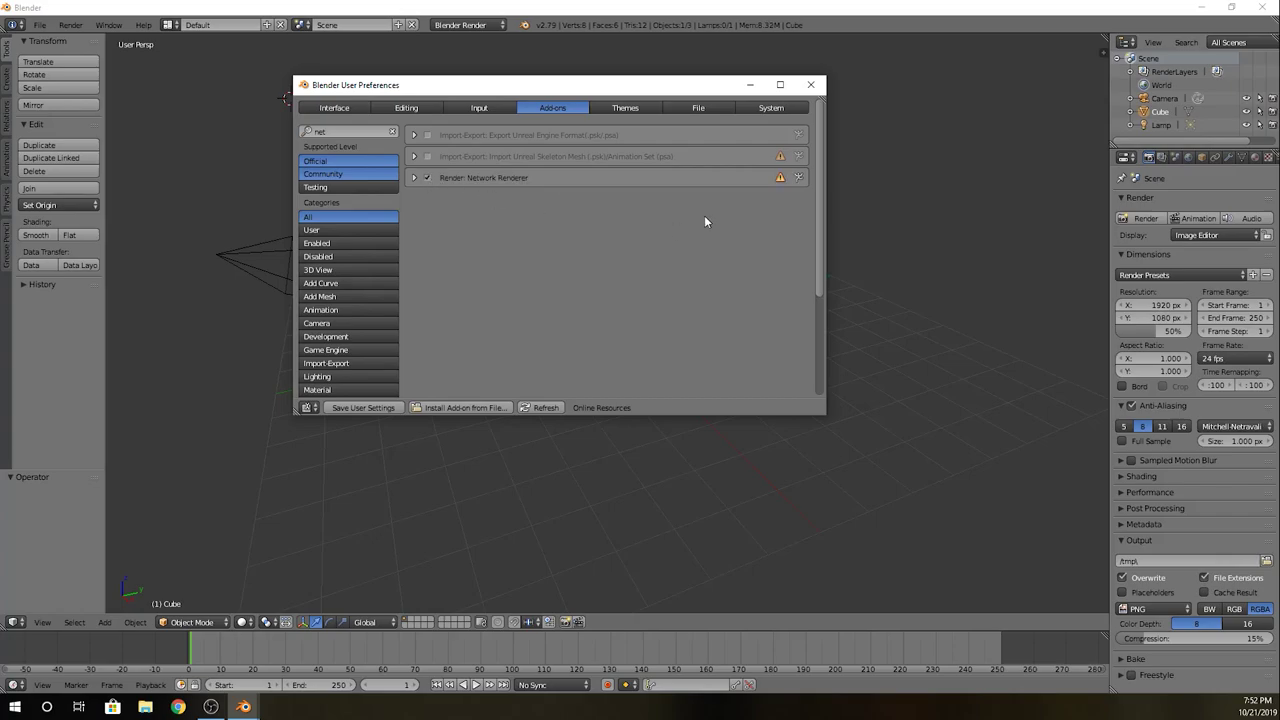
{"action": "left_click", "coordinate": [811, 85]}
Step: Switch the render engine to Network Render and review its Master, Slave and Client settings
{"action": "left_click", "coordinate": [492, 27]}
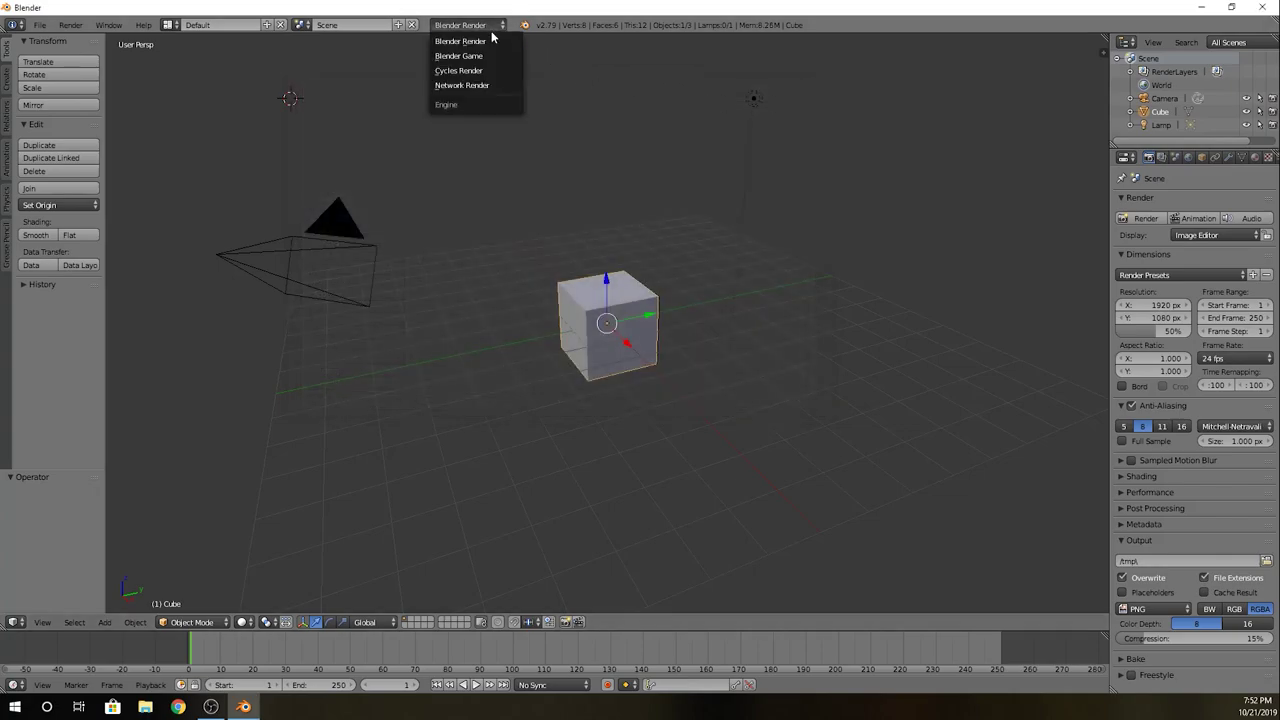
{"action": "left_click", "coordinate": [500, 86]}
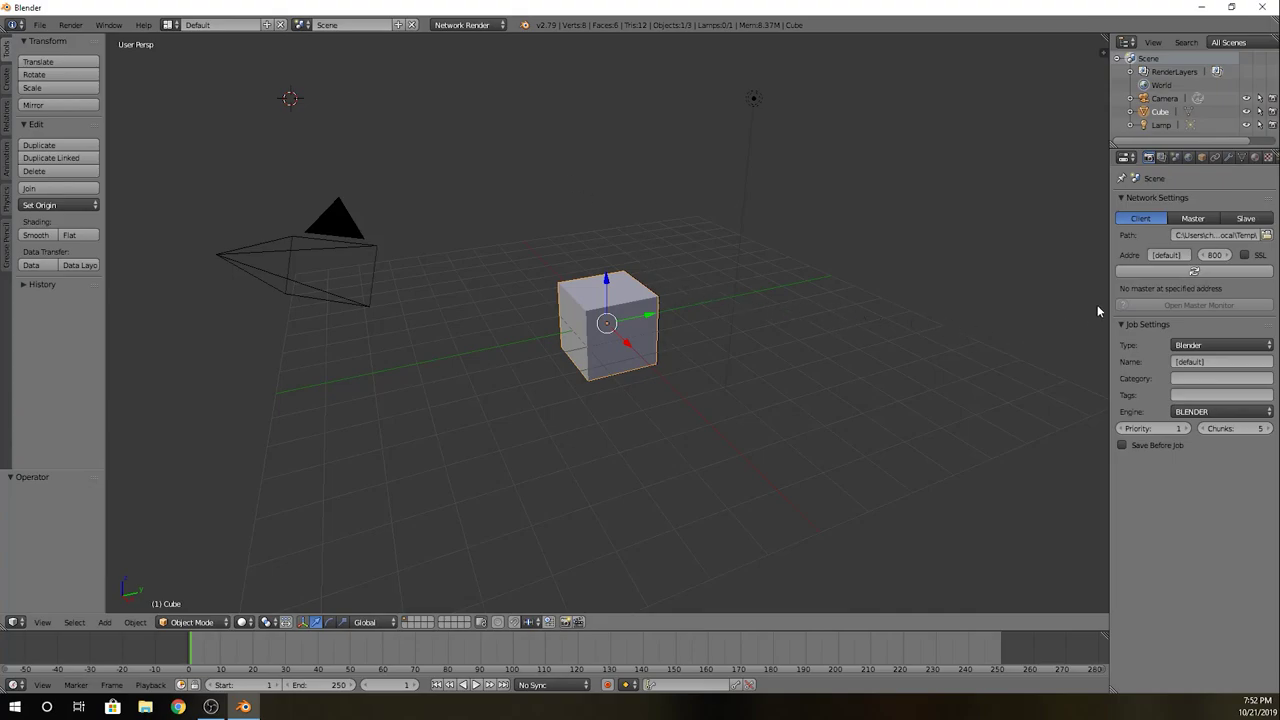
{"action": "left_click", "coordinate": [1193, 218]}
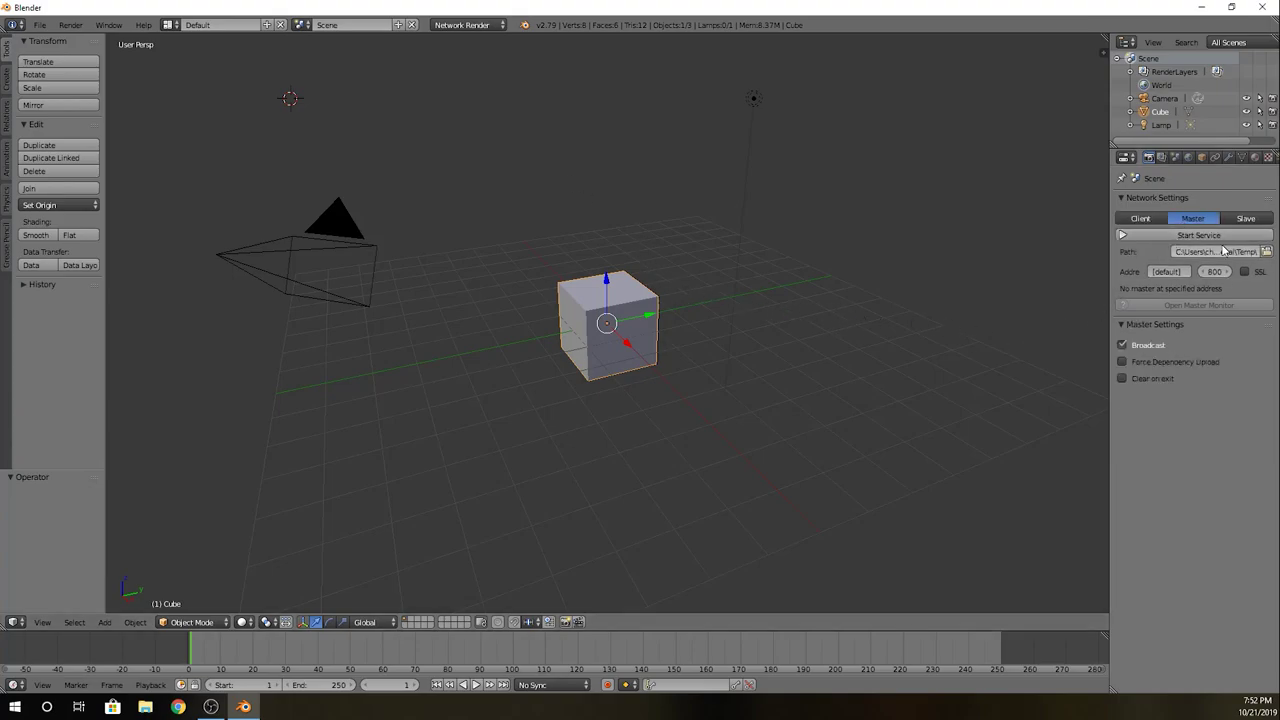
{"action": "left_click", "coordinate": [1243, 222]}
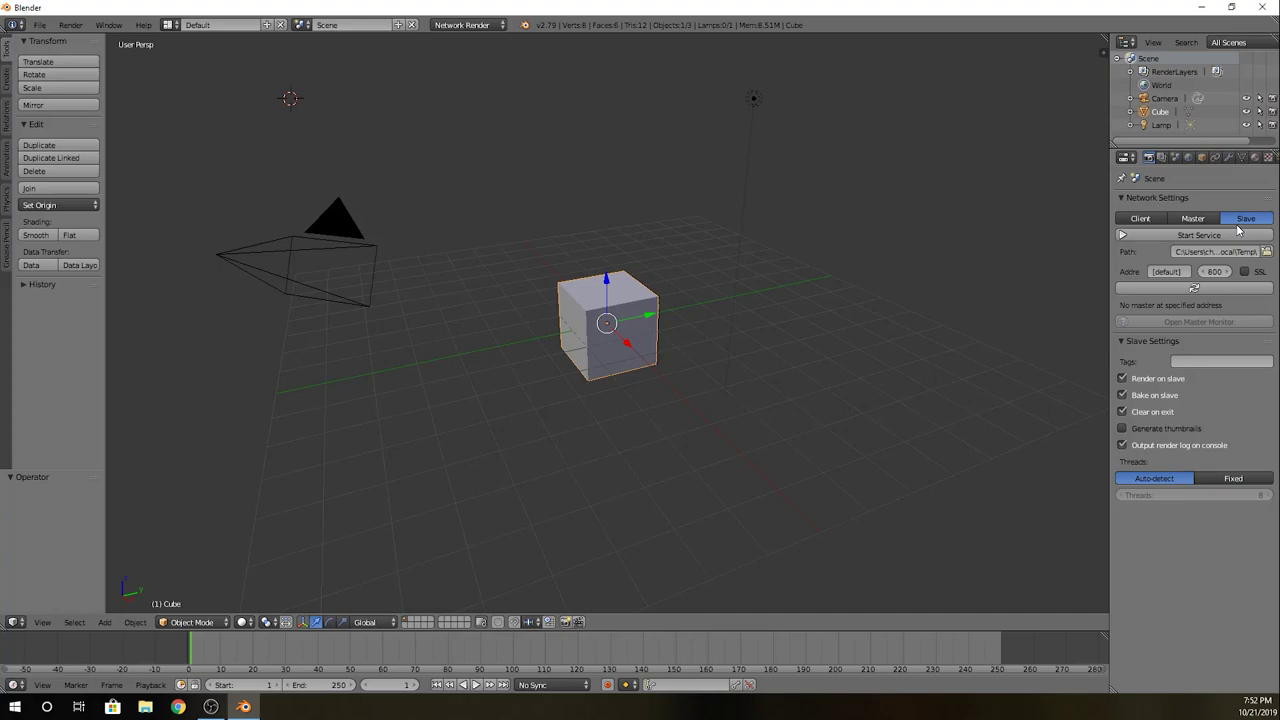
{"action": "left_click", "coordinate": [1142, 221]}
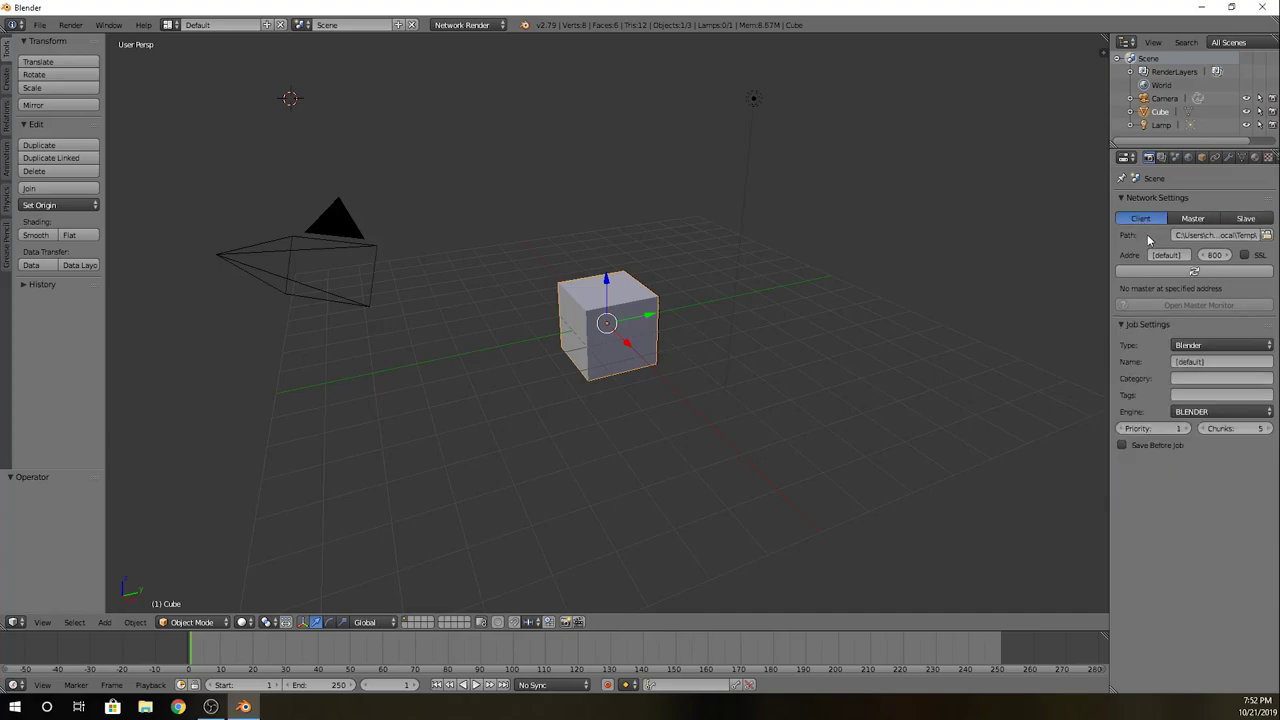
{"action": "left_click", "coordinate": [1193, 220]}
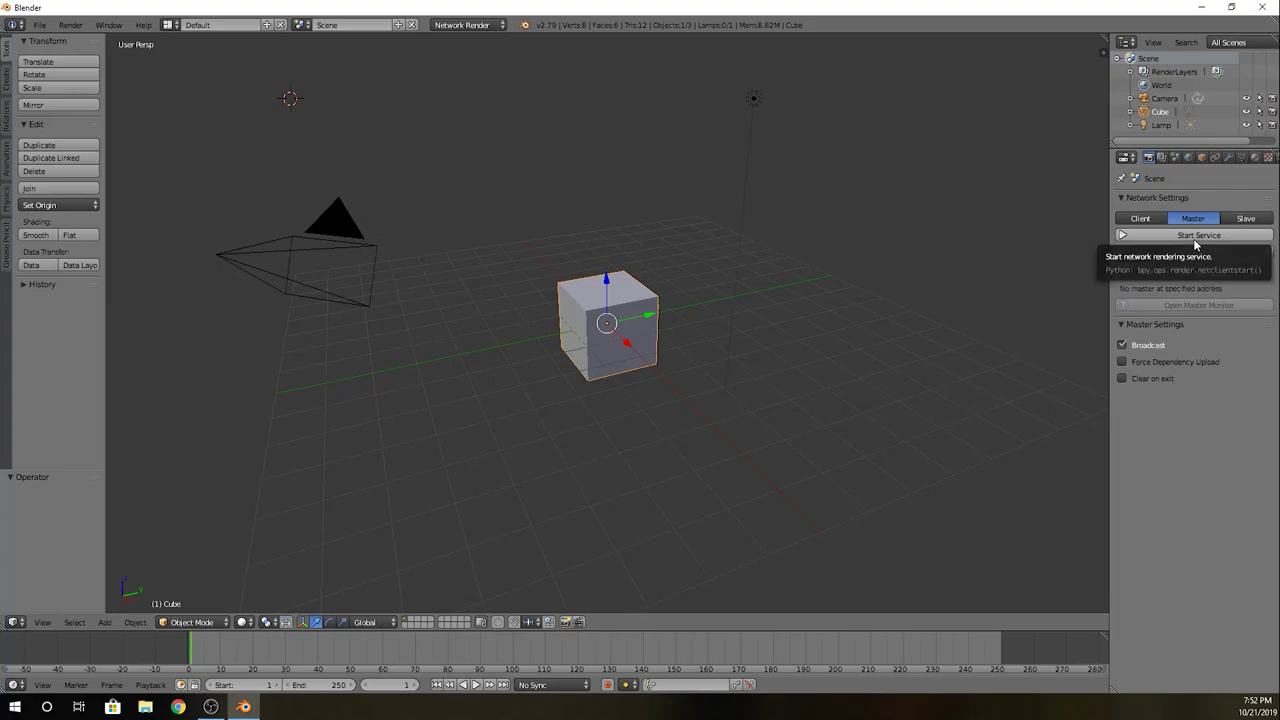
{"action": "left_click", "coordinate": [1150, 218]}
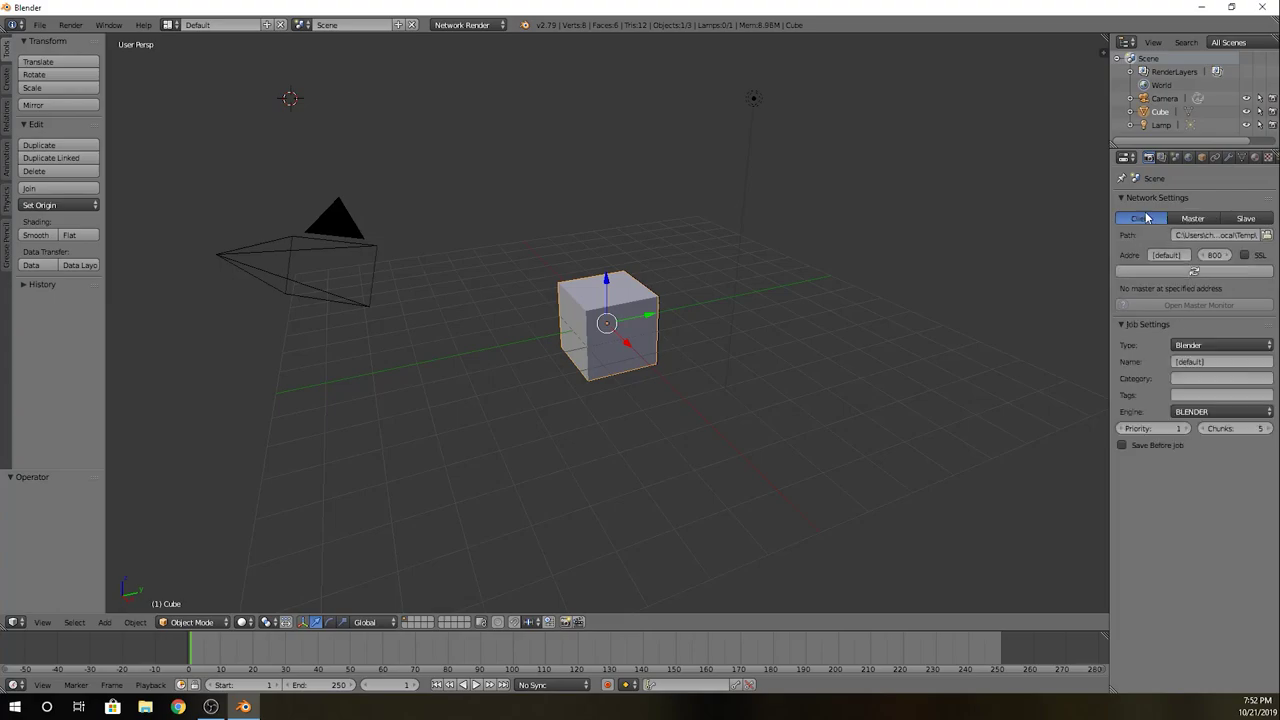
{"action": "left_click", "coordinate": [1193, 344]}
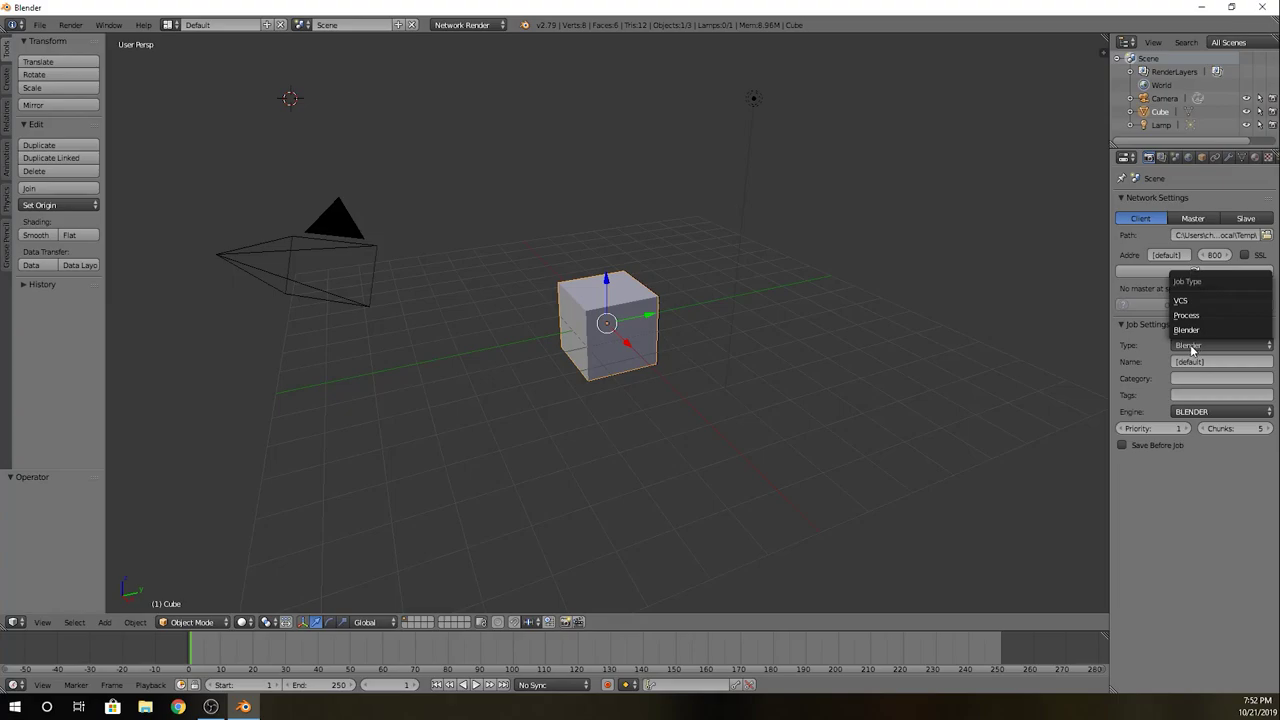
Step: Reselect Network Render via Cycles, set Job Type to Blender, choose Master and start the service
{"action": "left_click", "coordinate": [466, 25]}
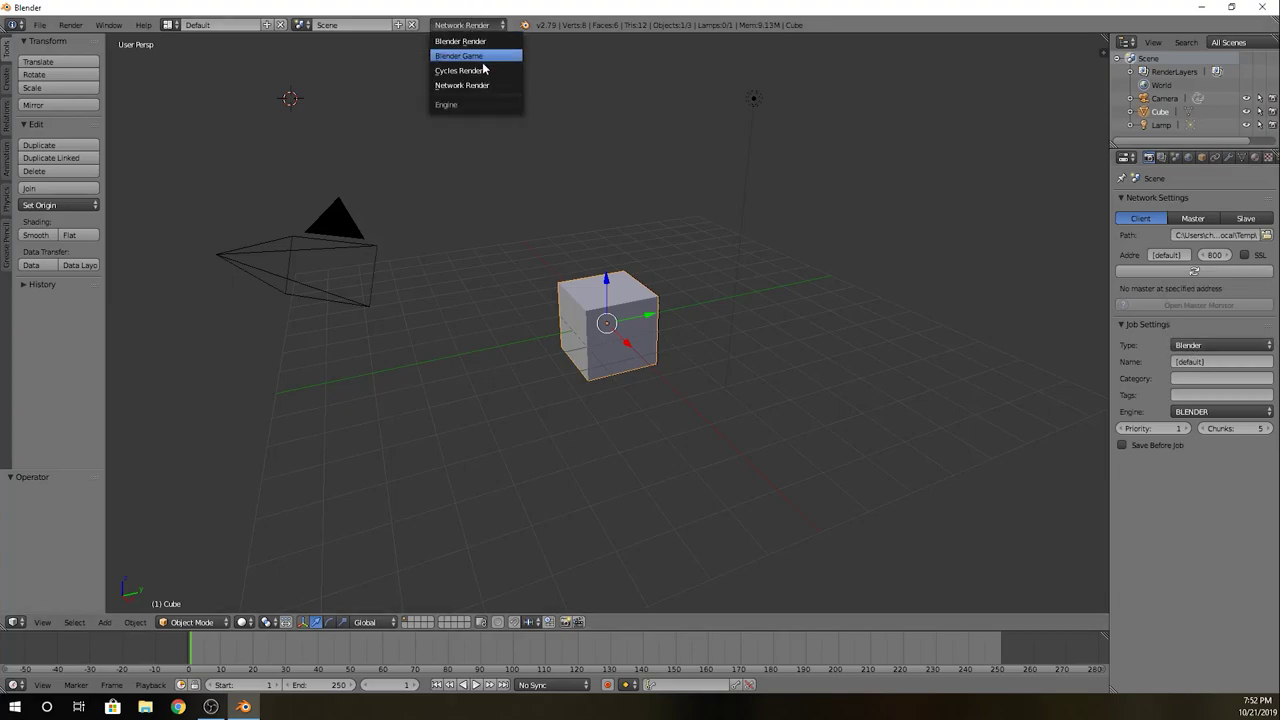
{"action": "left_click", "coordinate": [485, 71]}
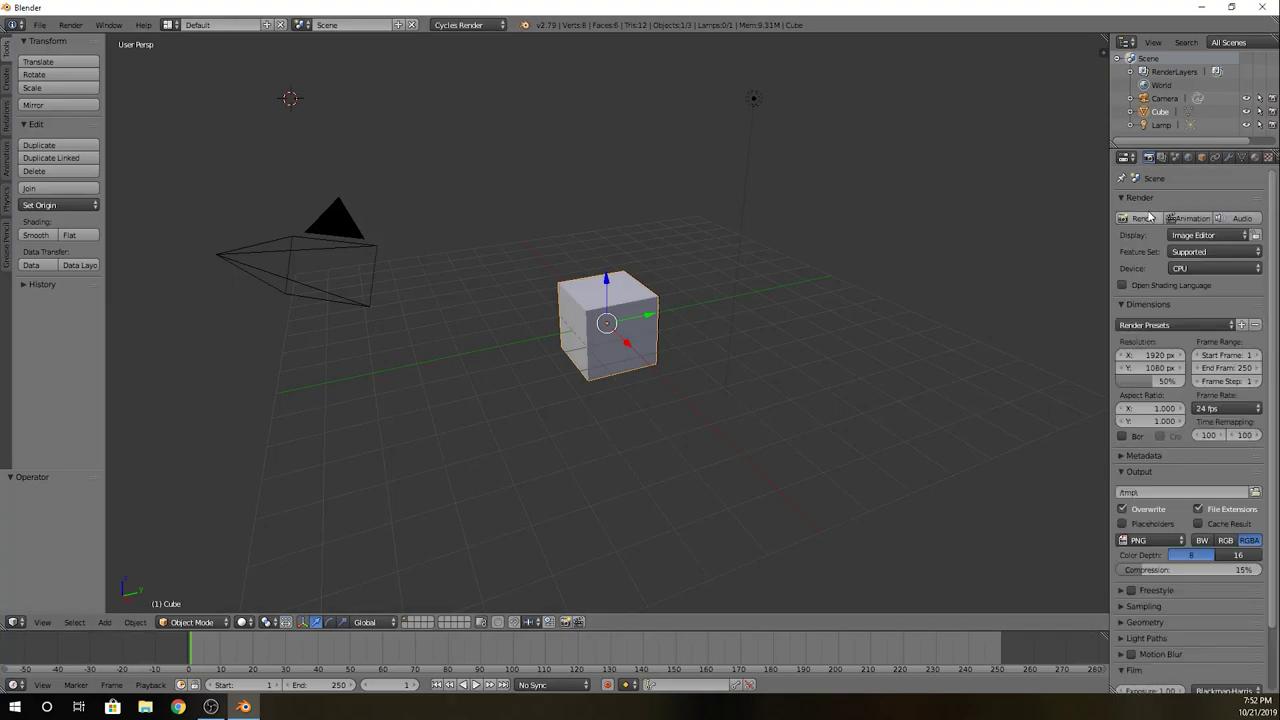
{"action": "left_click", "coordinate": [466, 25]}
{"action": "left_click", "coordinate": [491, 68]}
{"action": "left_click", "coordinate": [472, 25]}
{"action": "left_click", "coordinate": [472, 85]}
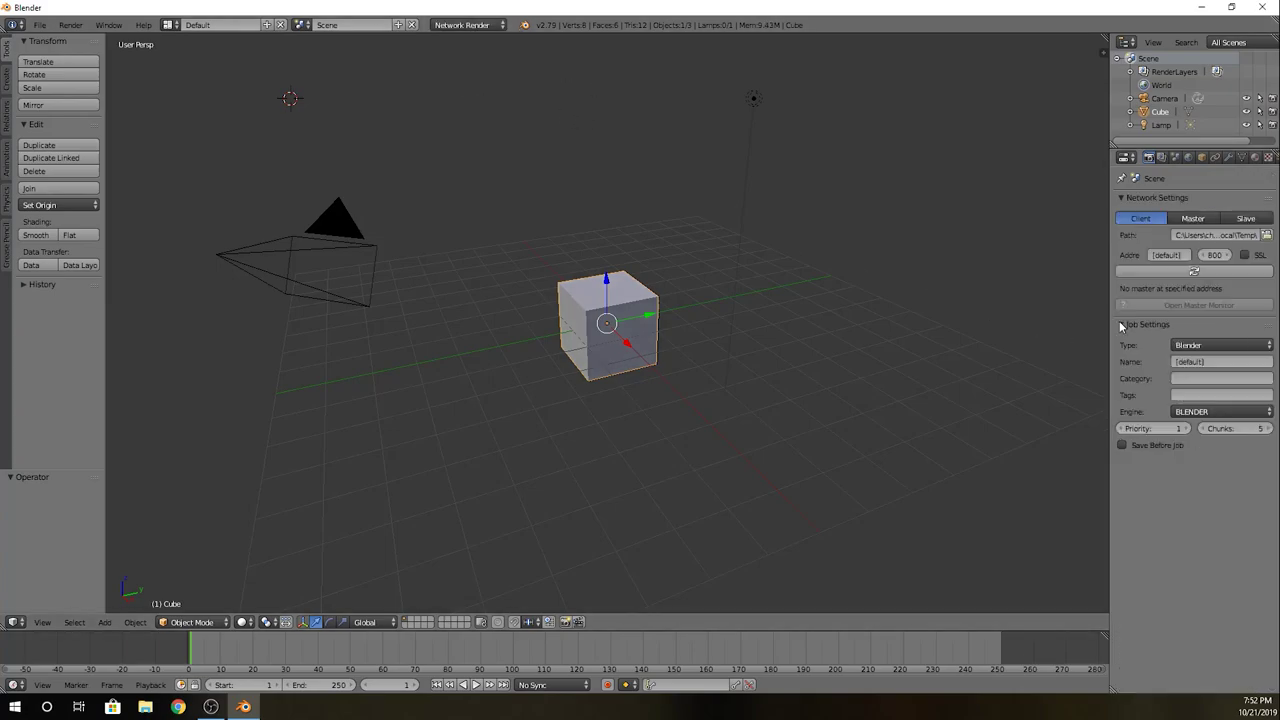
{"action": "left_click", "coordinate": [1187, 347]}
{"action": "left_click", "coordinate": [1203, 397]}
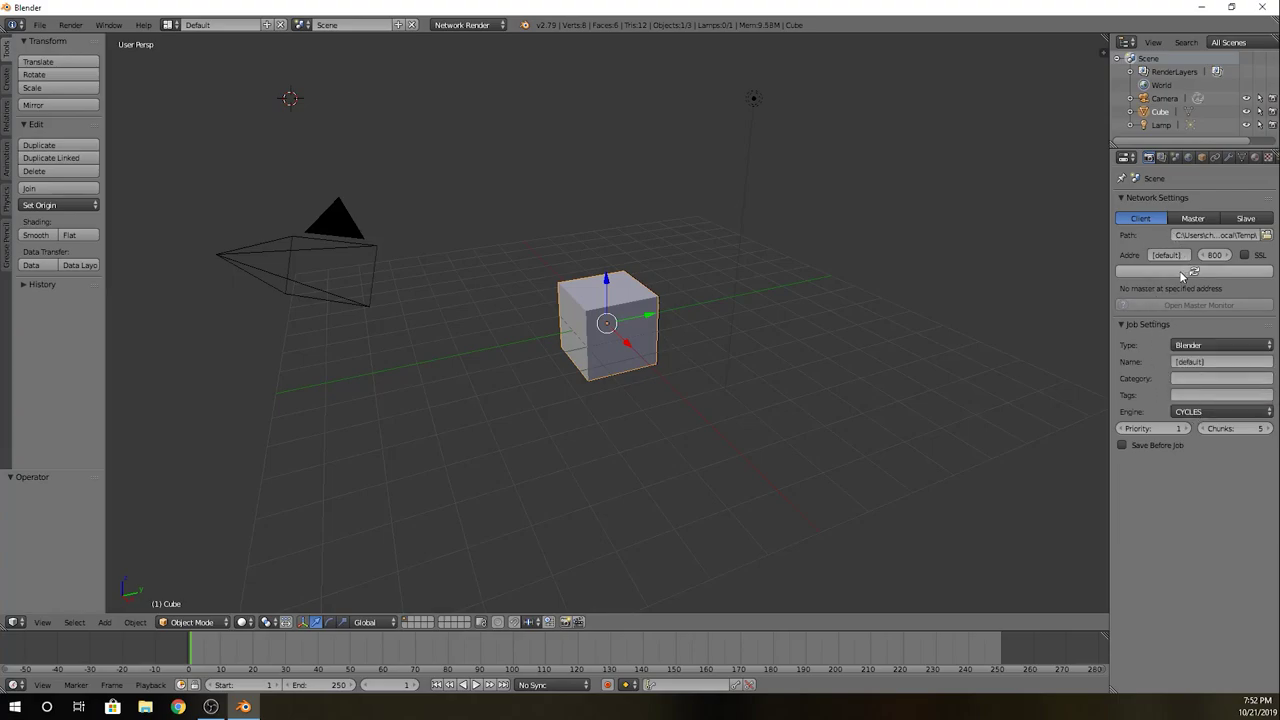
{"action": "left_click", "coordinate": [1193, 221]}
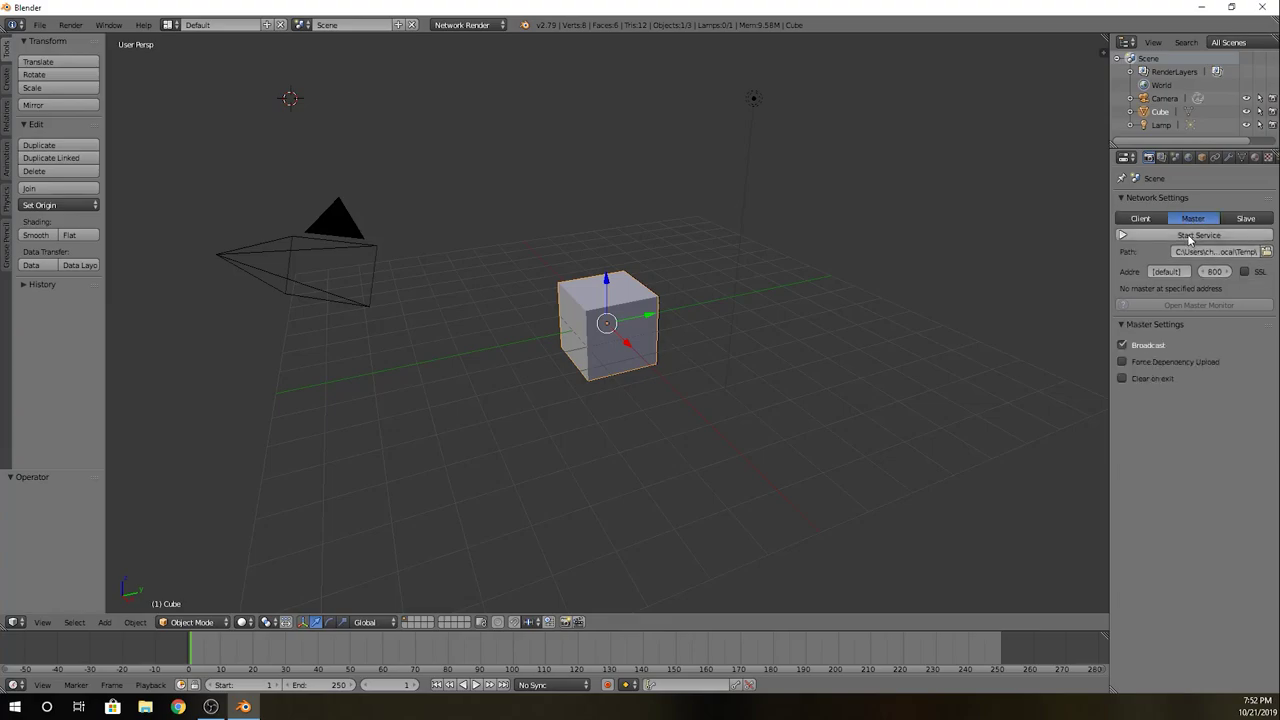
{"action": "left_click", "coordinate": [1199, 235]}
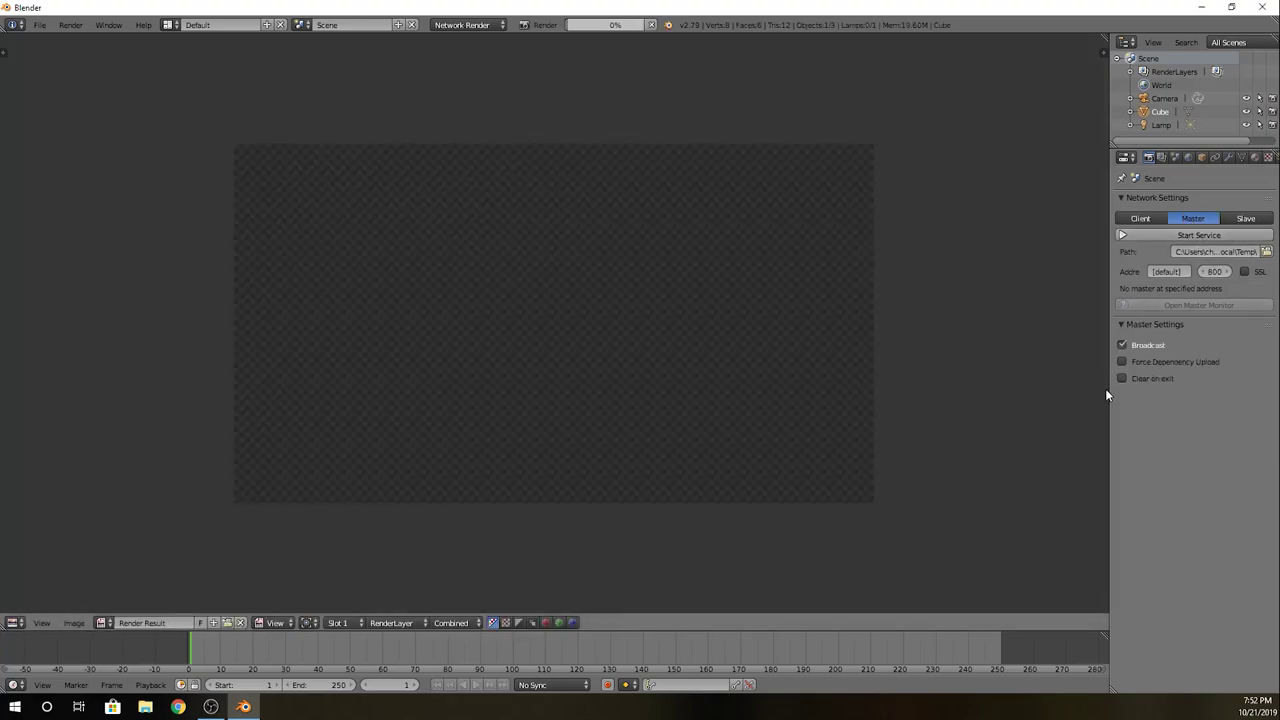
Step: Start the Slave service, then cancel it via Master and set the network role to Client
{"action": "left_click", "coordinate": [1236, 220]}
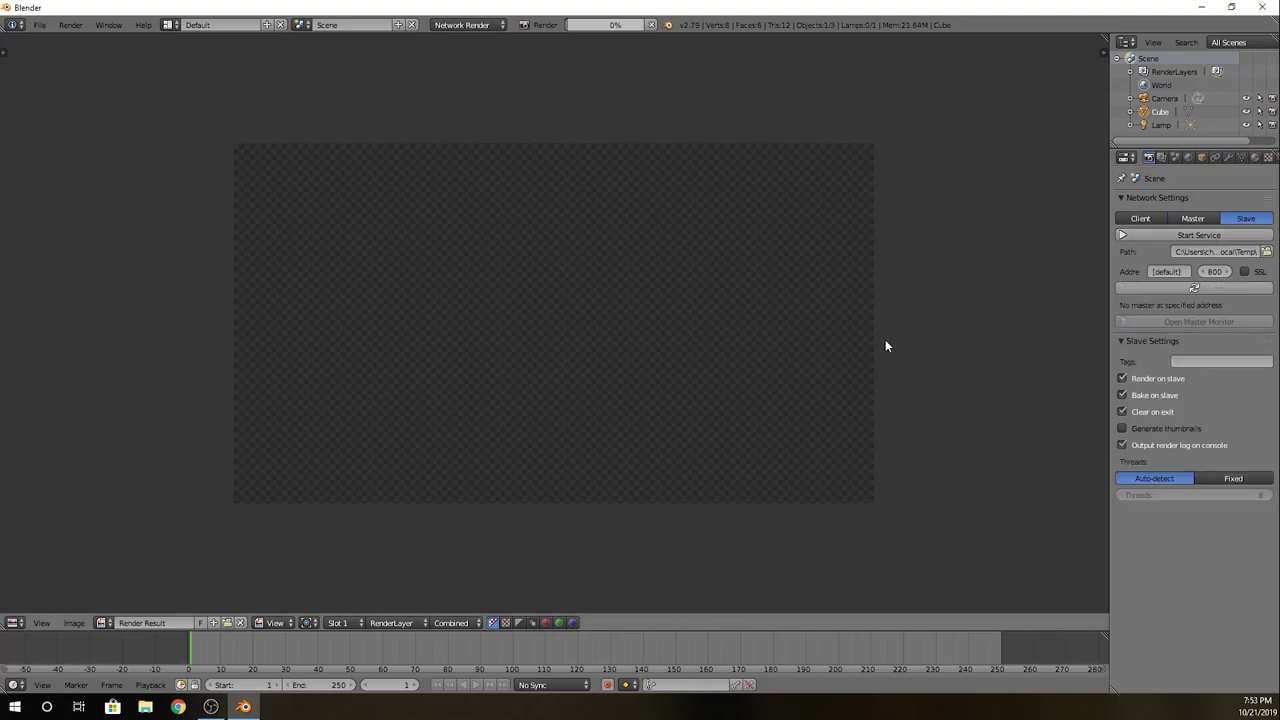
{"action": "left_click", "coordinate": [1193, 218]}
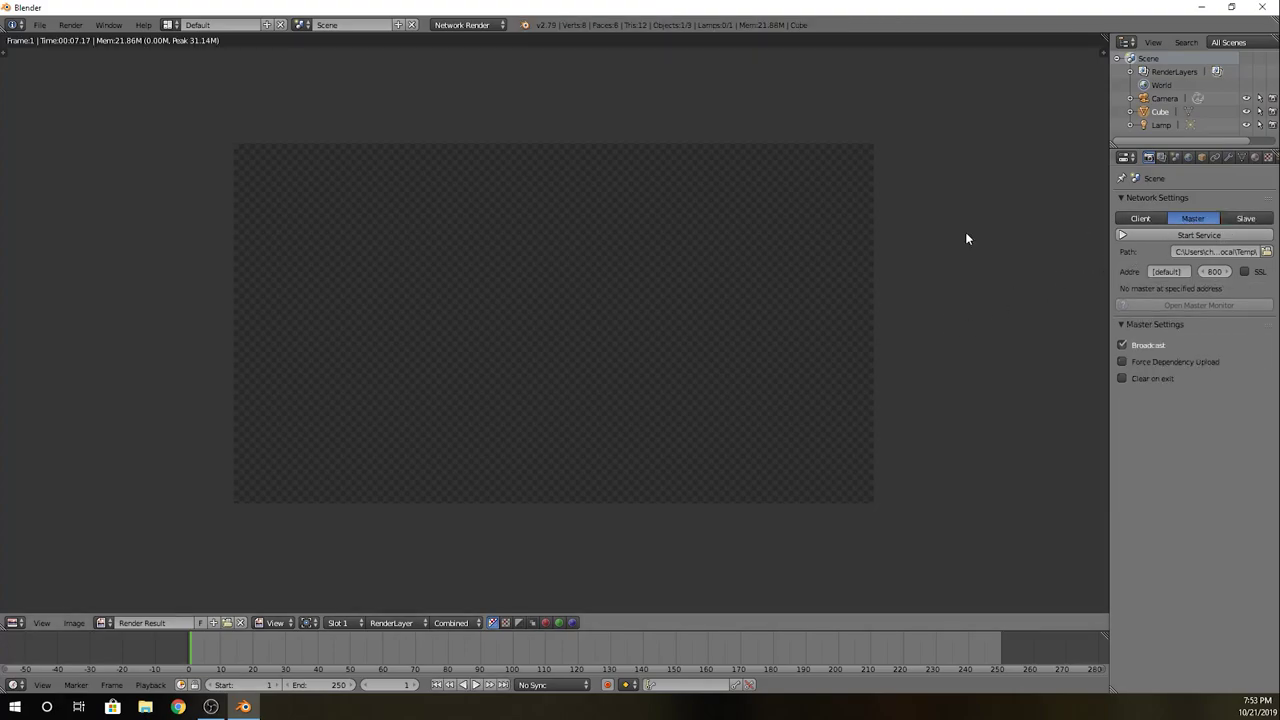
{"action": "key", "text": "Escape"}
{"action": "left_click", "coordinate": [1243, 220]}
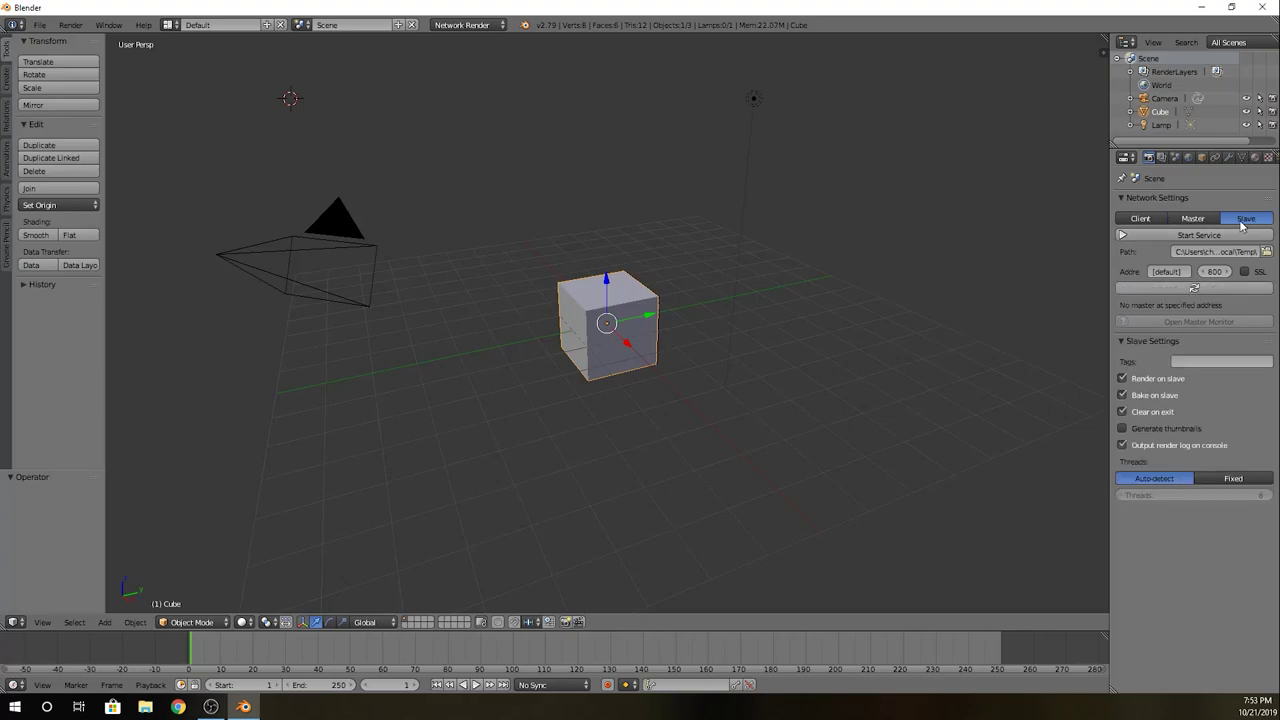
{"action": "left_click", "coordinate": [1187, 236]}
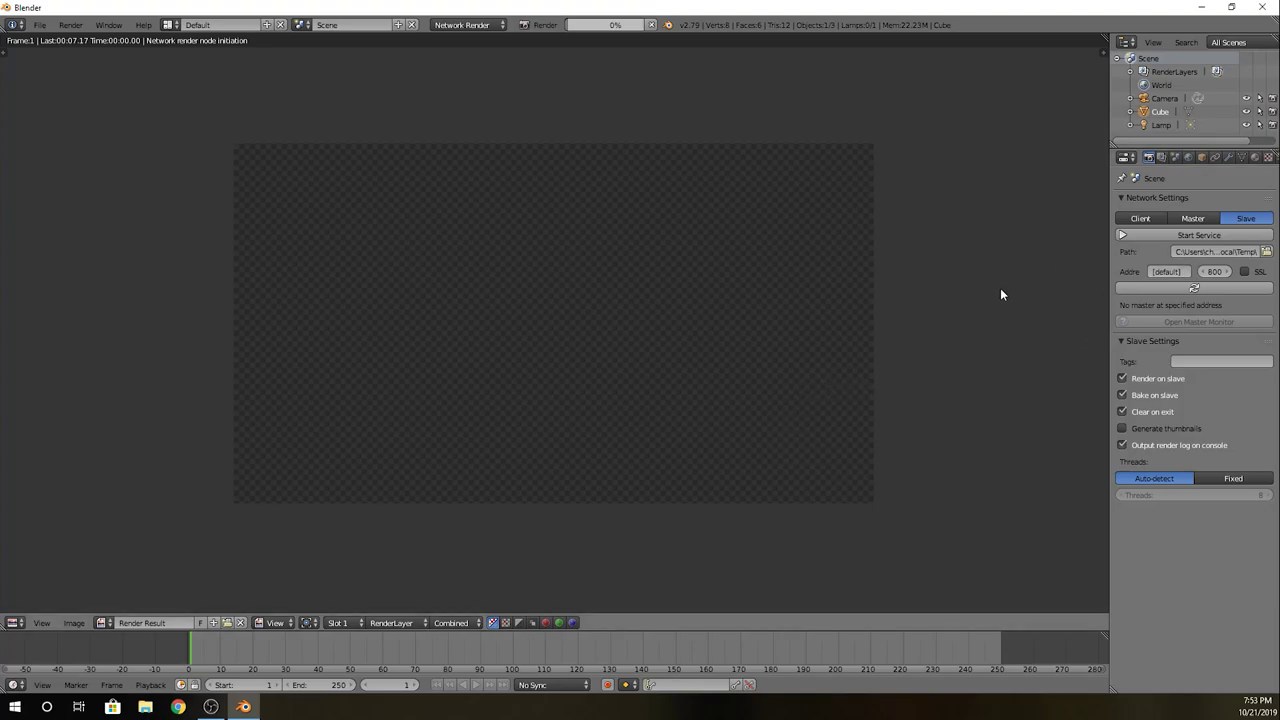
{"action": "left_click", "coordinate": [1193, 218]}
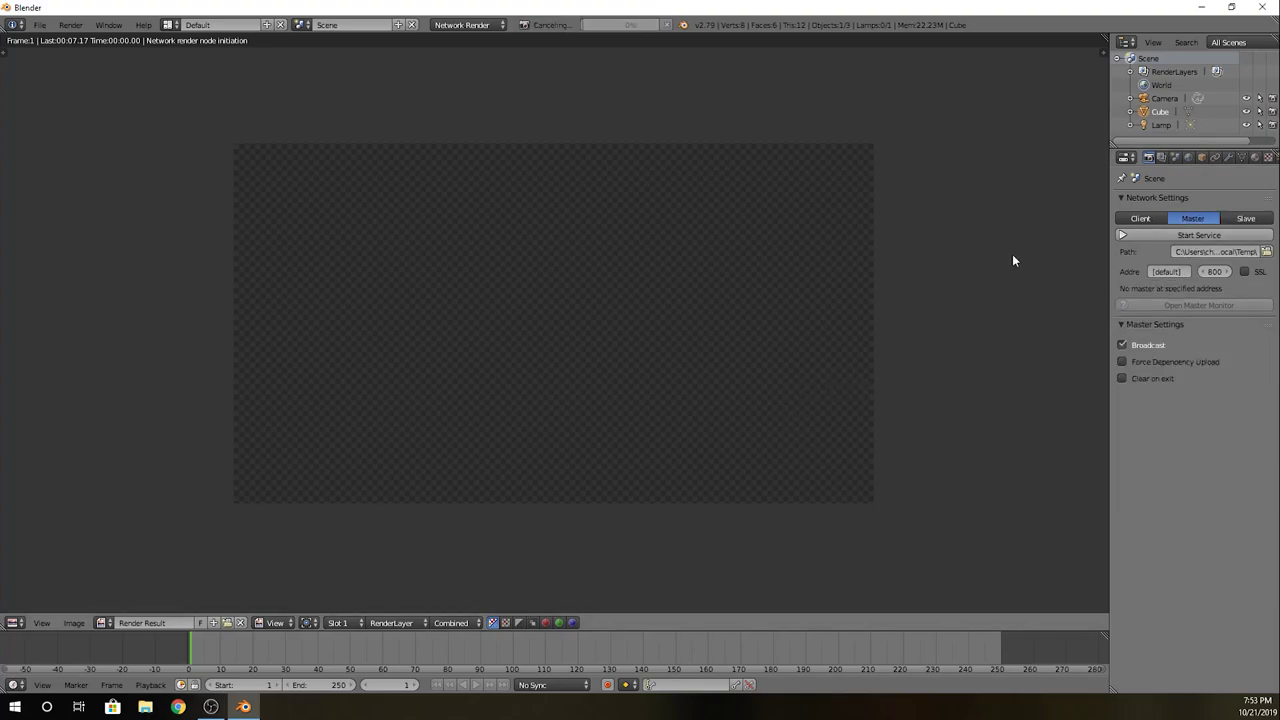
{"action": "left_click", "coordinate": [1140, 218]}
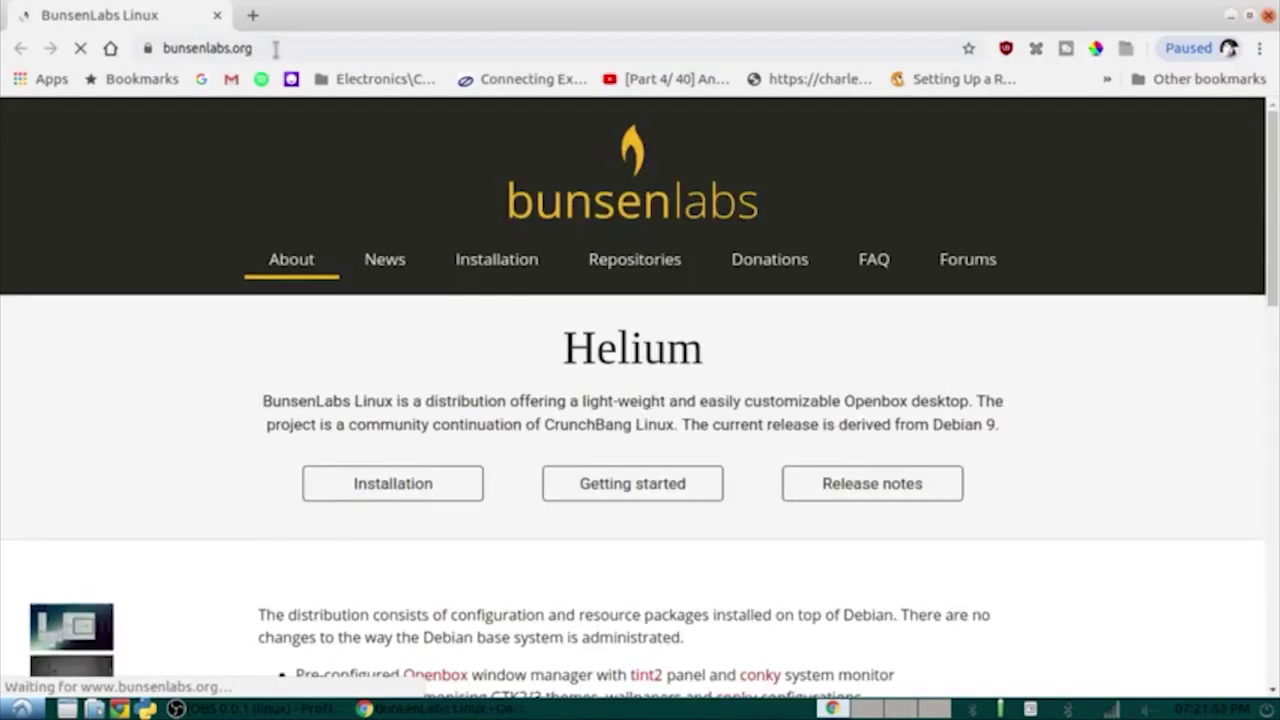
Step: Search the web for 'blender' and go to the blender.org download page
{"action": "left_click", "coordinate": [276, 48]}
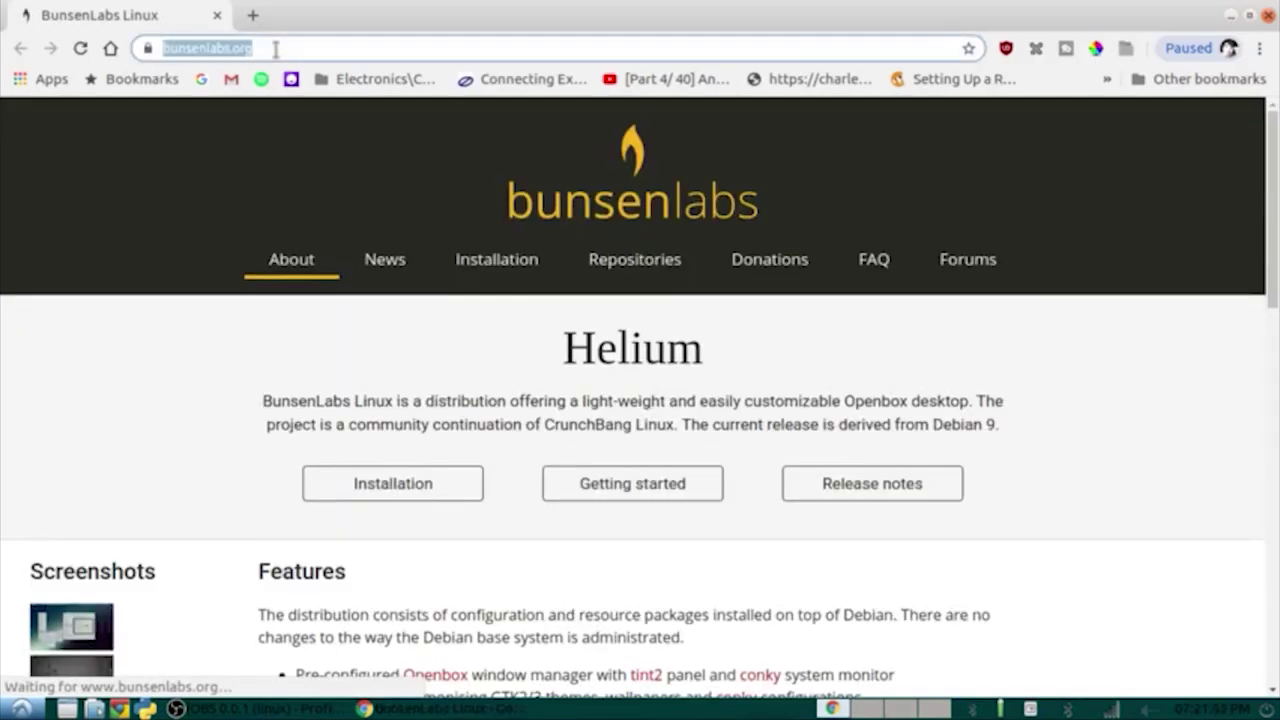
{"action": "type", "text": "blender"}
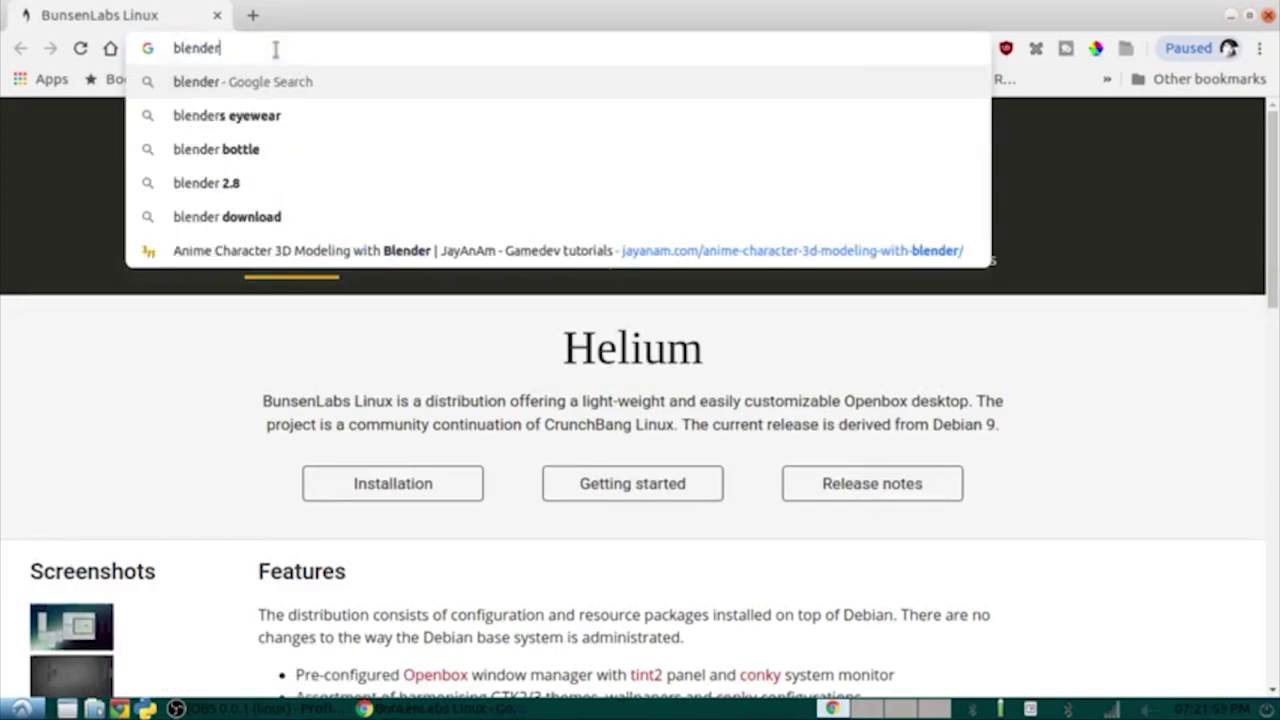
{"action": "key", "text": "Return"}
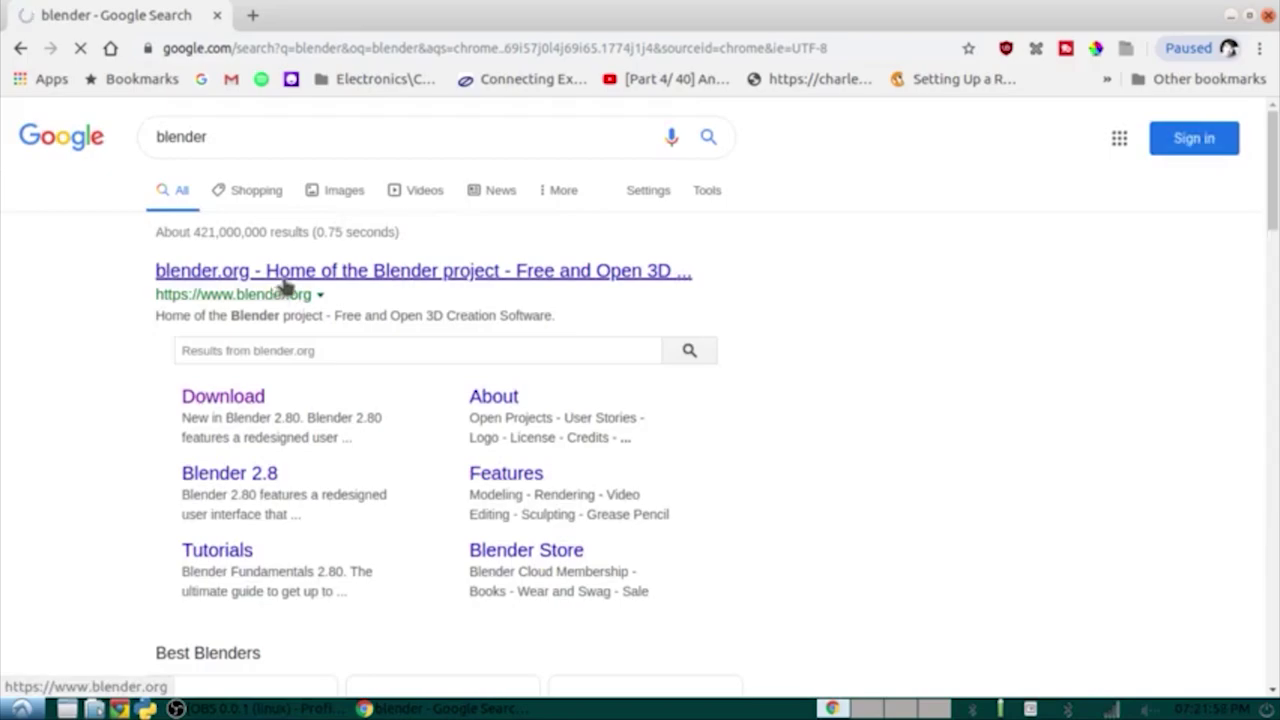
{"action": "left_click", "coordinate": [285, 287]}
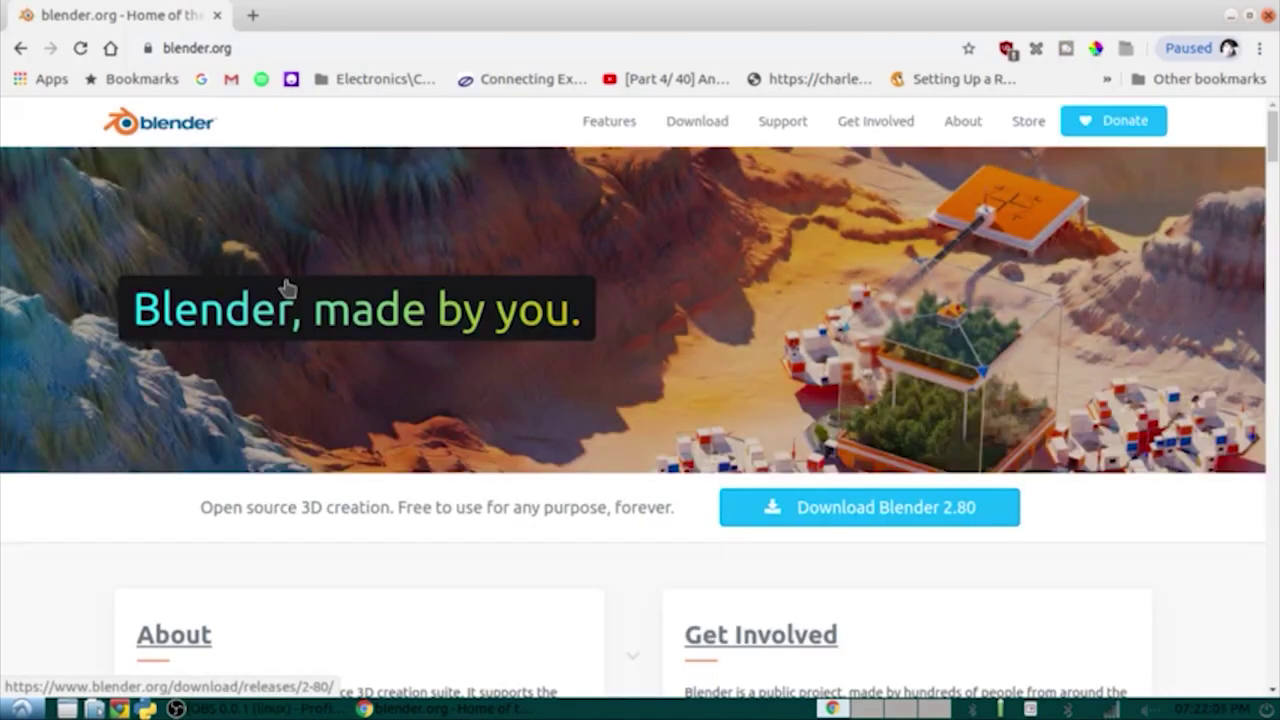
{"action": "left_click", "coordinate": [705, 127]}
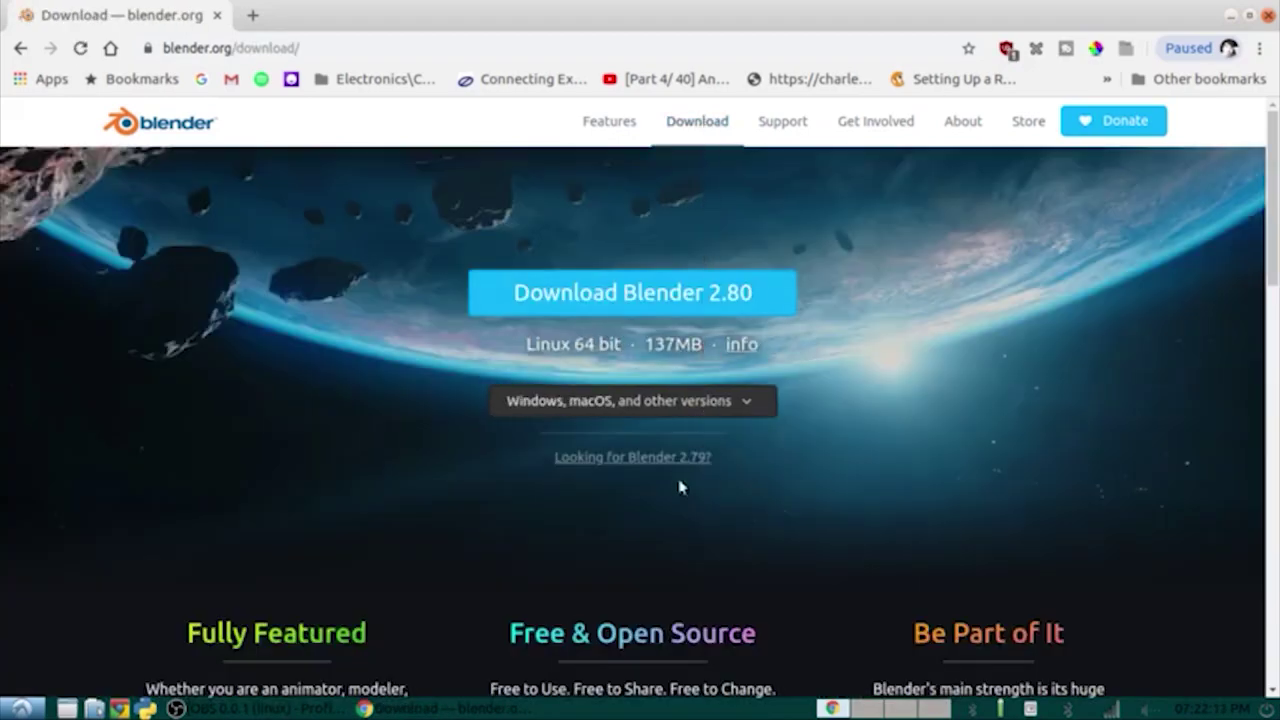
Step: Save blender-2.79b-linux-glibc219-x86_64.tar.bz2 from the Blender 2.79 release listing to the Desktop
{"action": "left_click", "coordinate": [666, 462]}
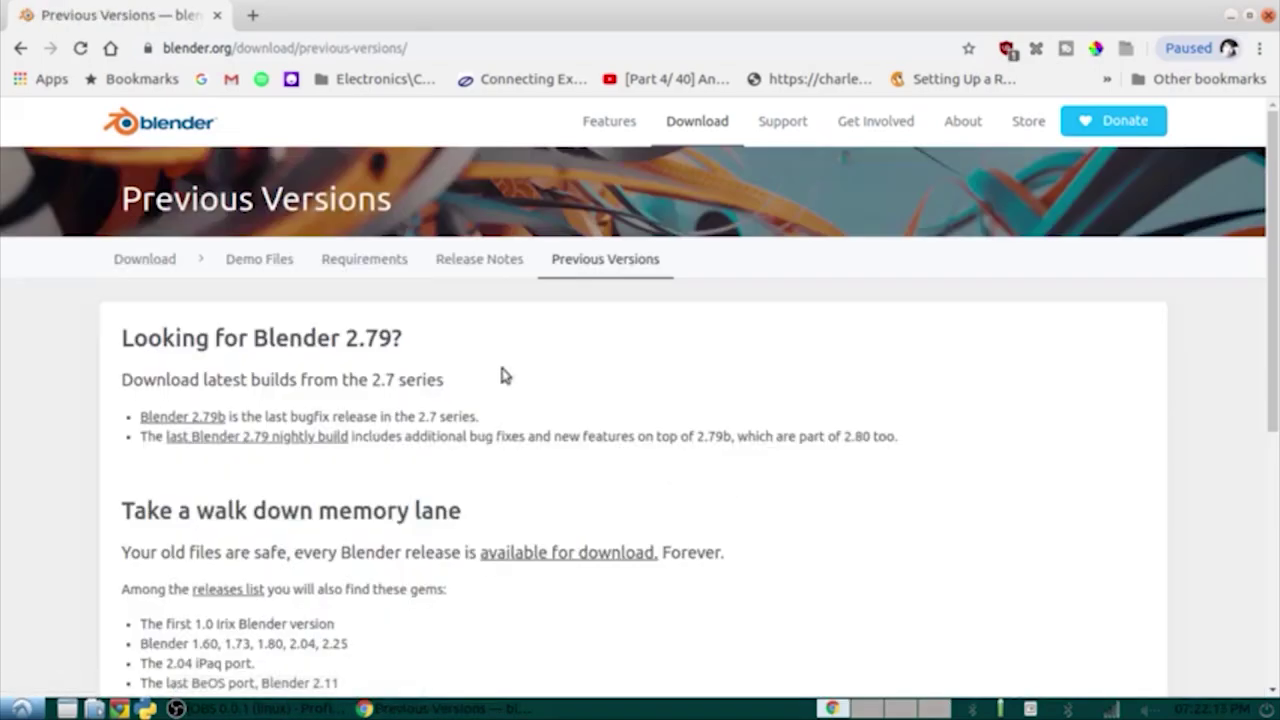
{"action": "left_click", "coordinate": [143, 420]}
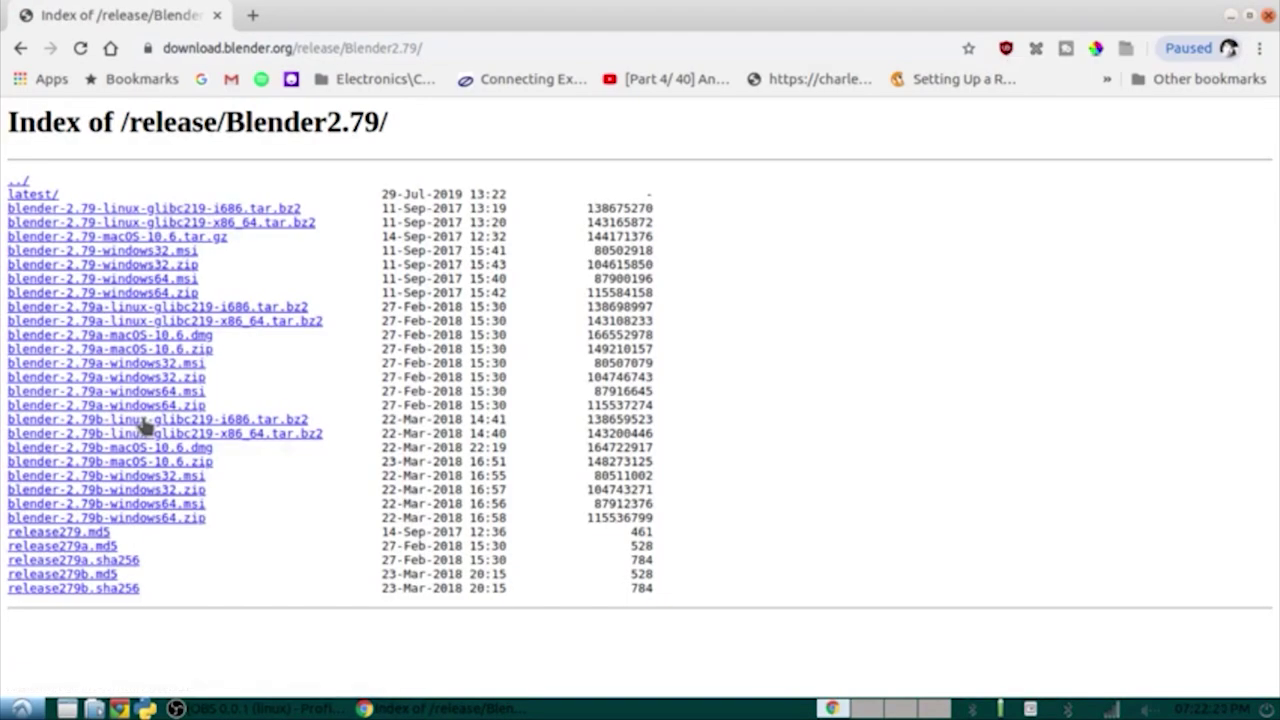
{"action": "left_click", "coordinate": [282, 437]}
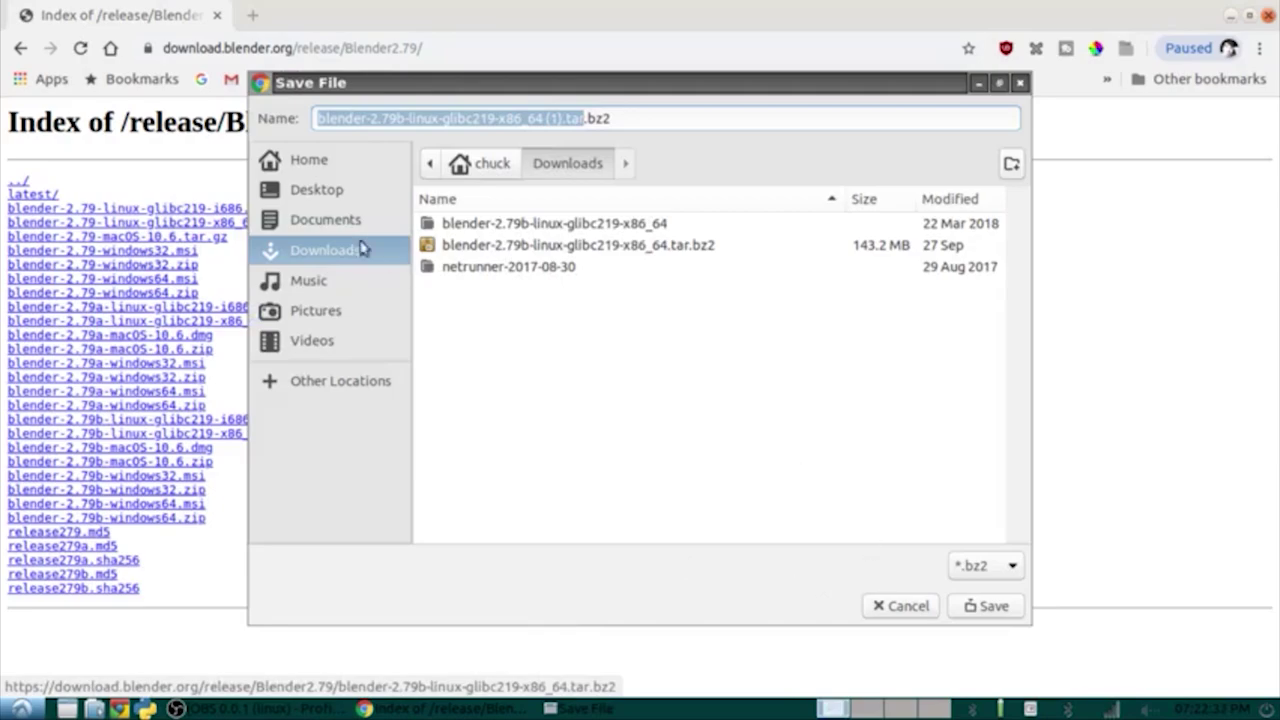
{"action": "left_click", "coordinate": [335, 192]}
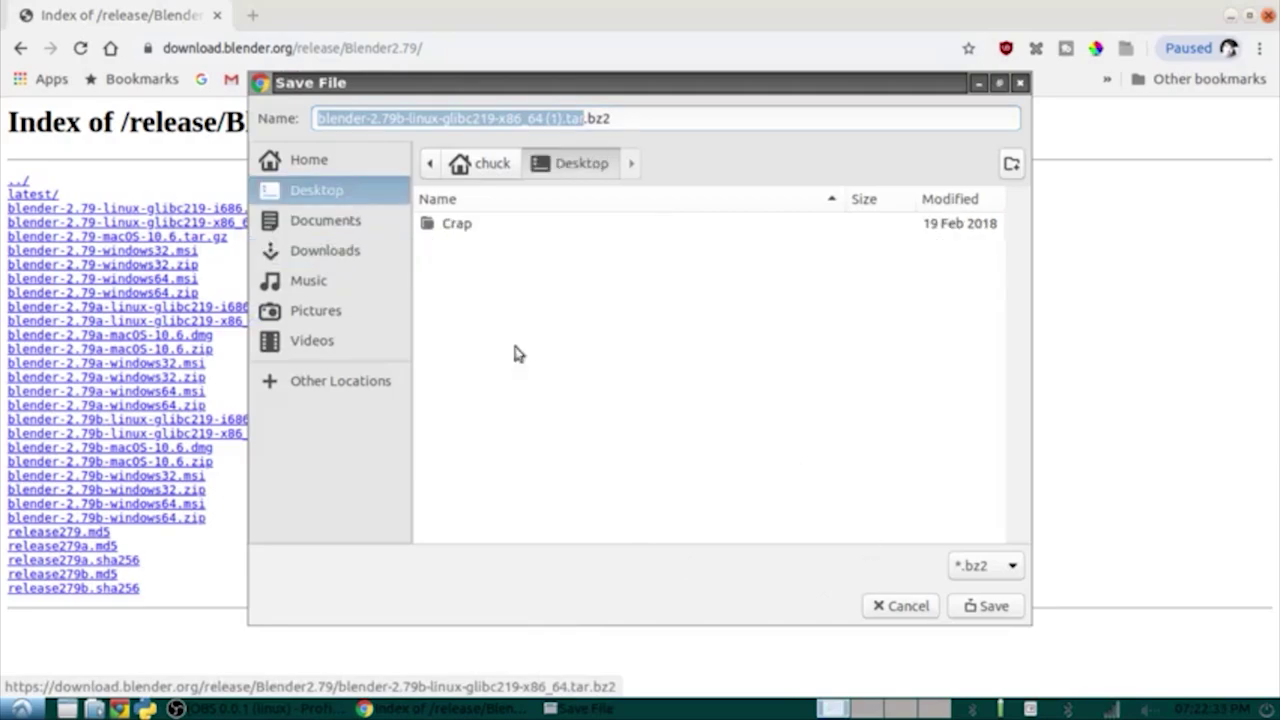
{"action": "left_click", "coordinate": [968, 610]}
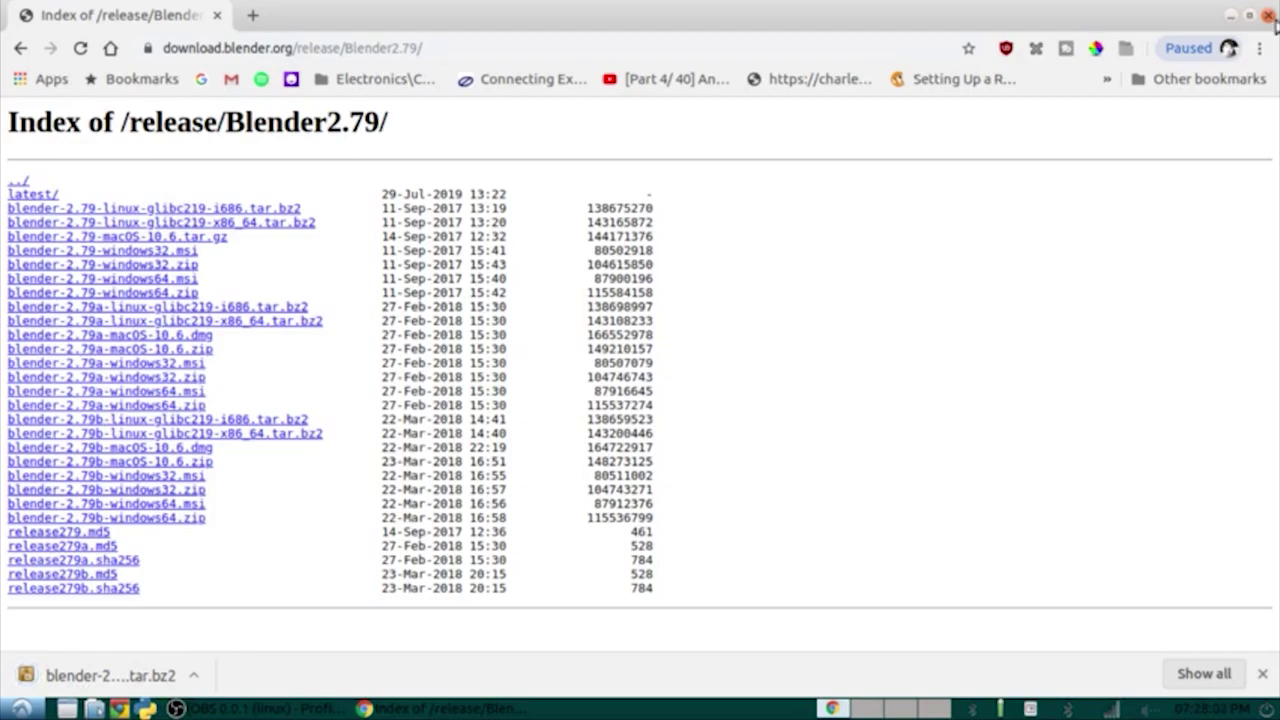
Step: Open the downloaded Blender 2.79b archive in Archive Manager
{"action": "left_click", "coordinate": [1231, 16]}
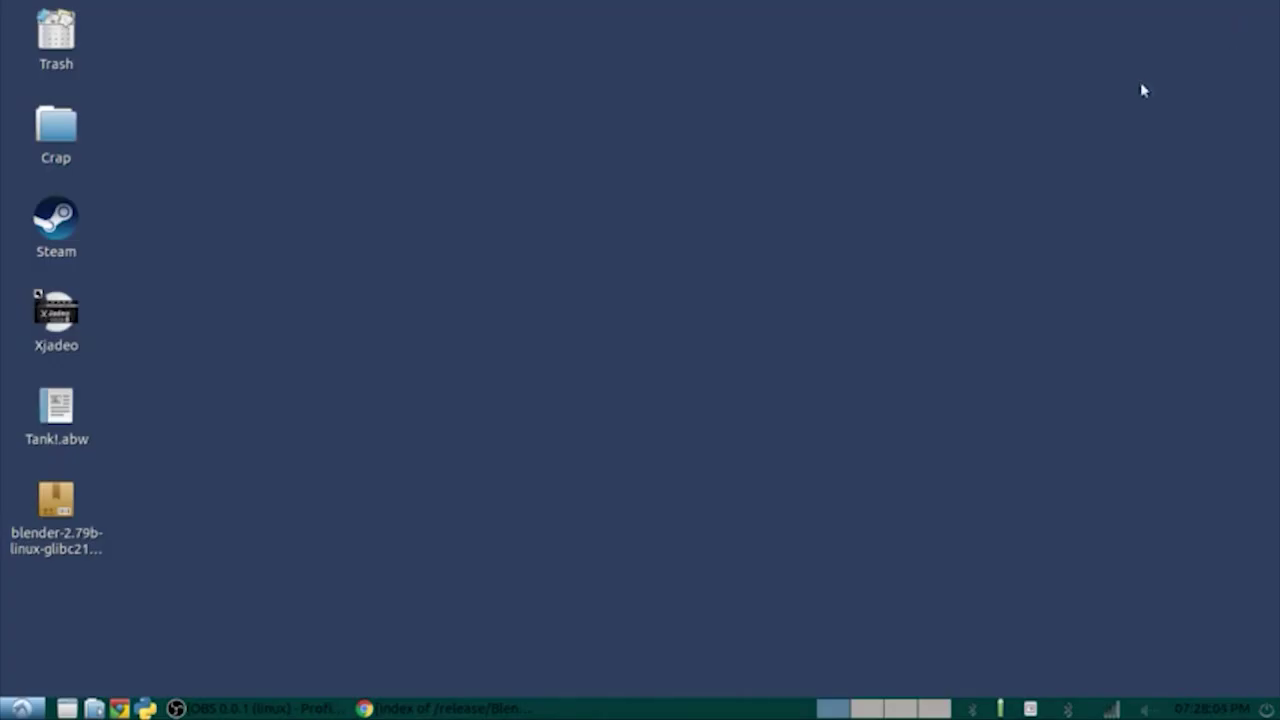
{"action": "left_click", "coordinate": [49, 533]}
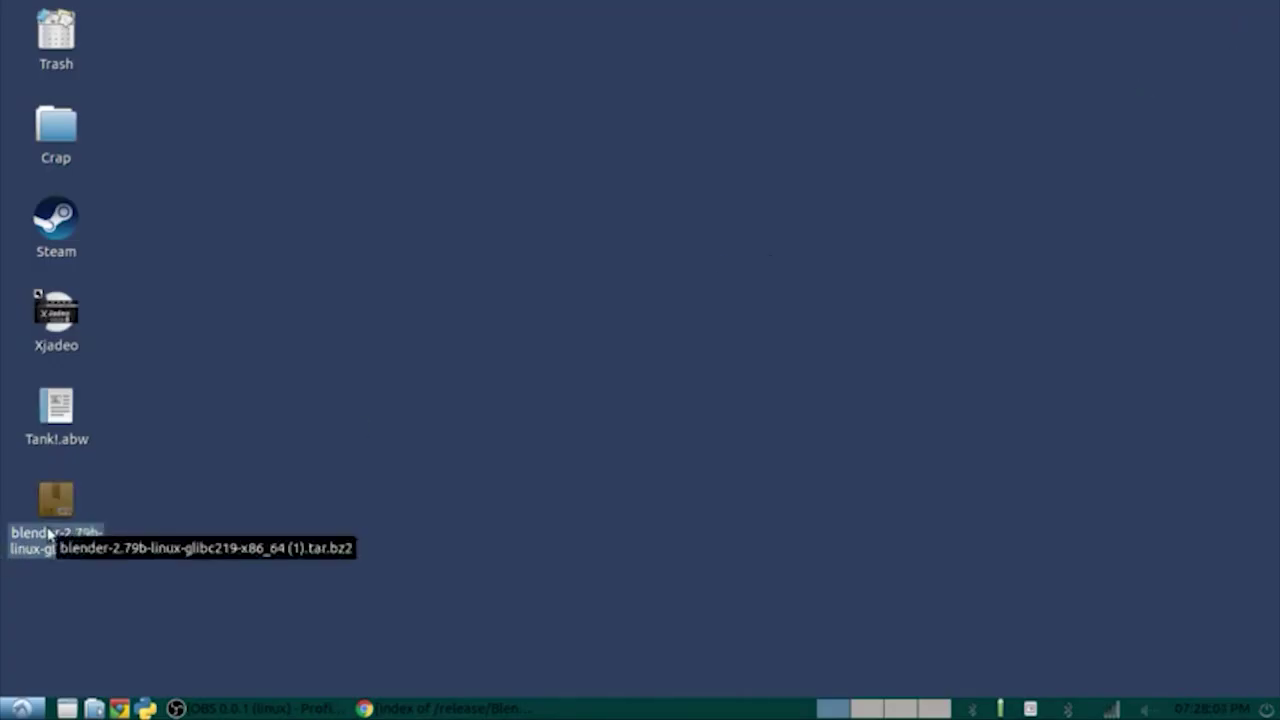
{"action": "right_click", "coordinate": [49, 535]}
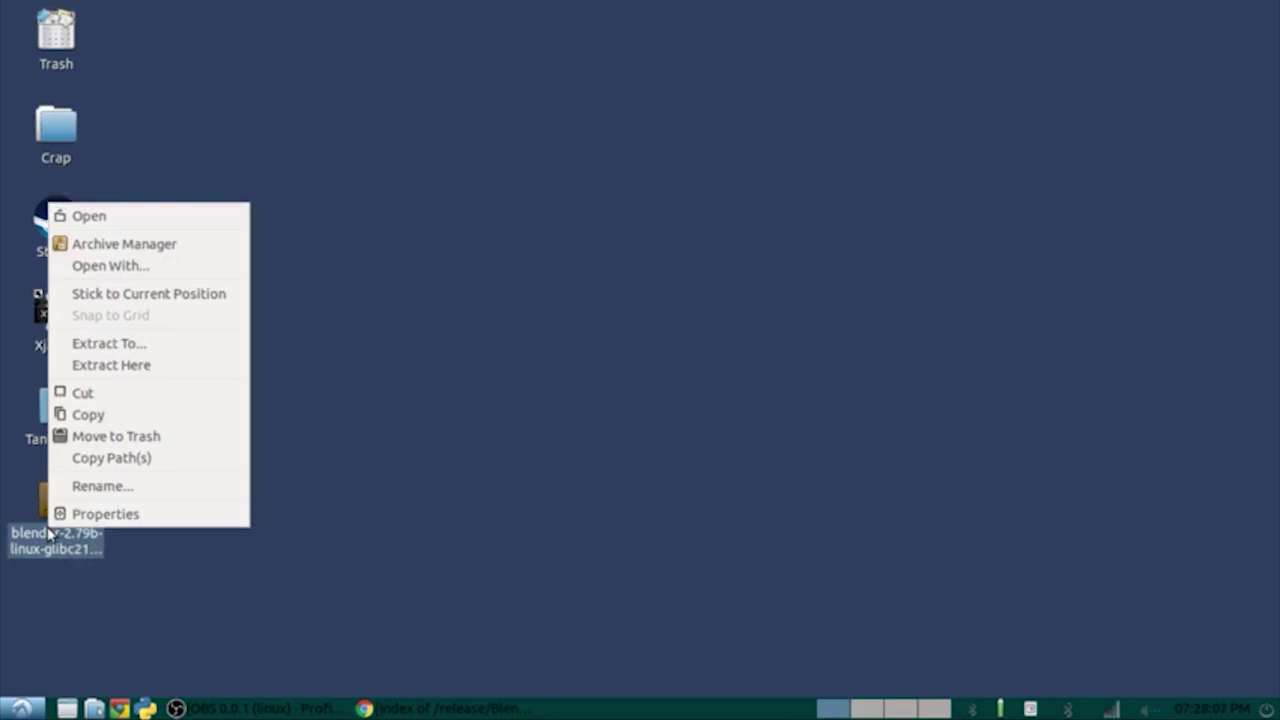
{"action": "left_click", "coordinate": [218, 249]}
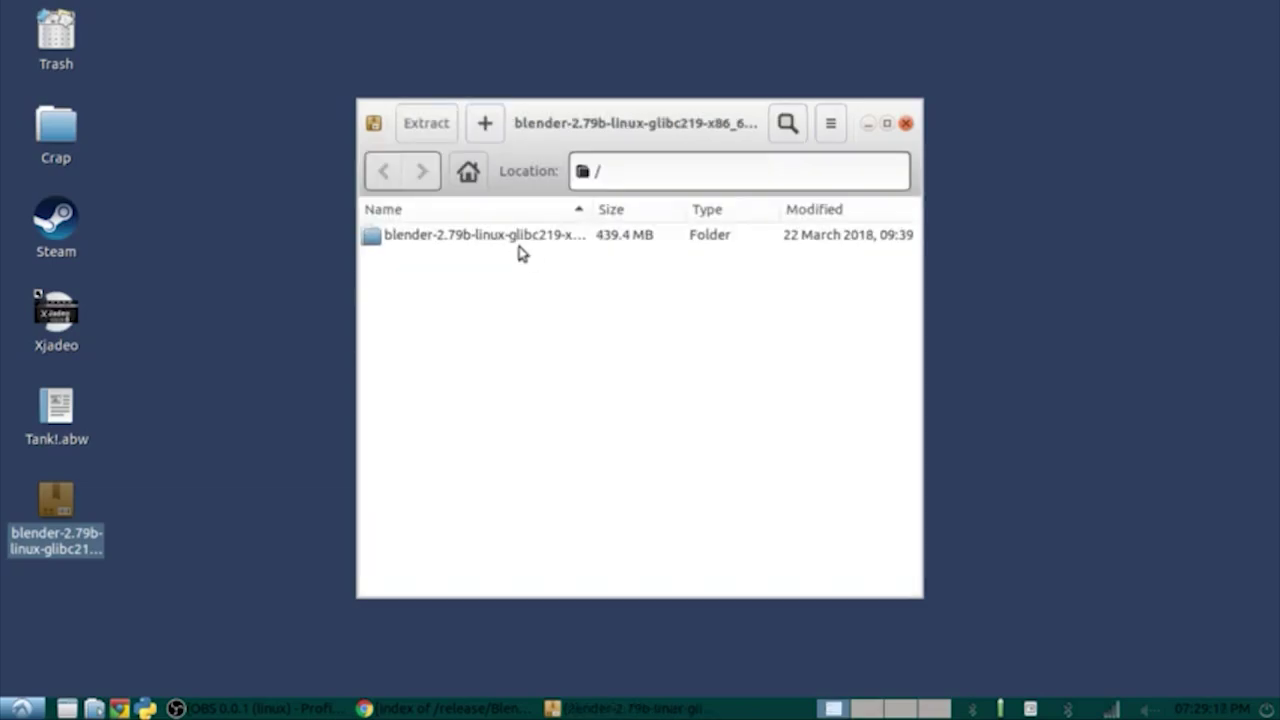
Step: Extract all files to the Desktop, then close Archive Manager
{"action": "left_click", "coordinate": [445, 138]}
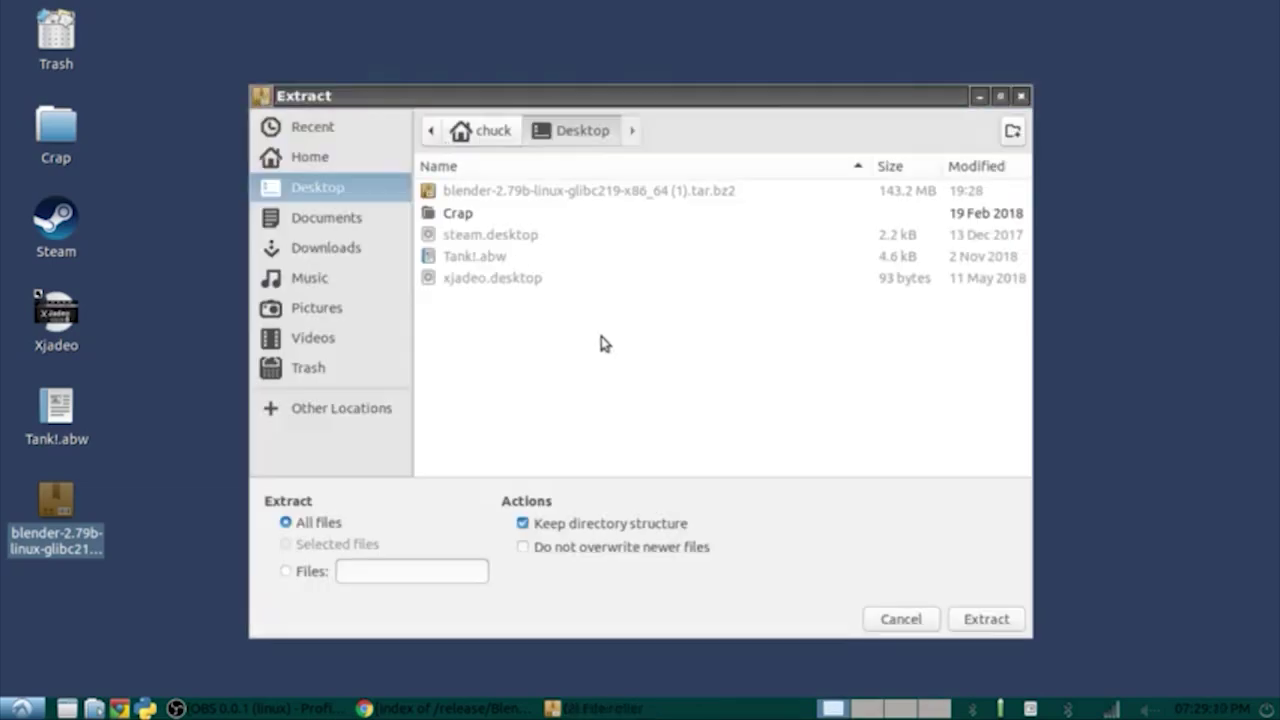
{"action": "left_click", "coordinate": [1005, 620]}
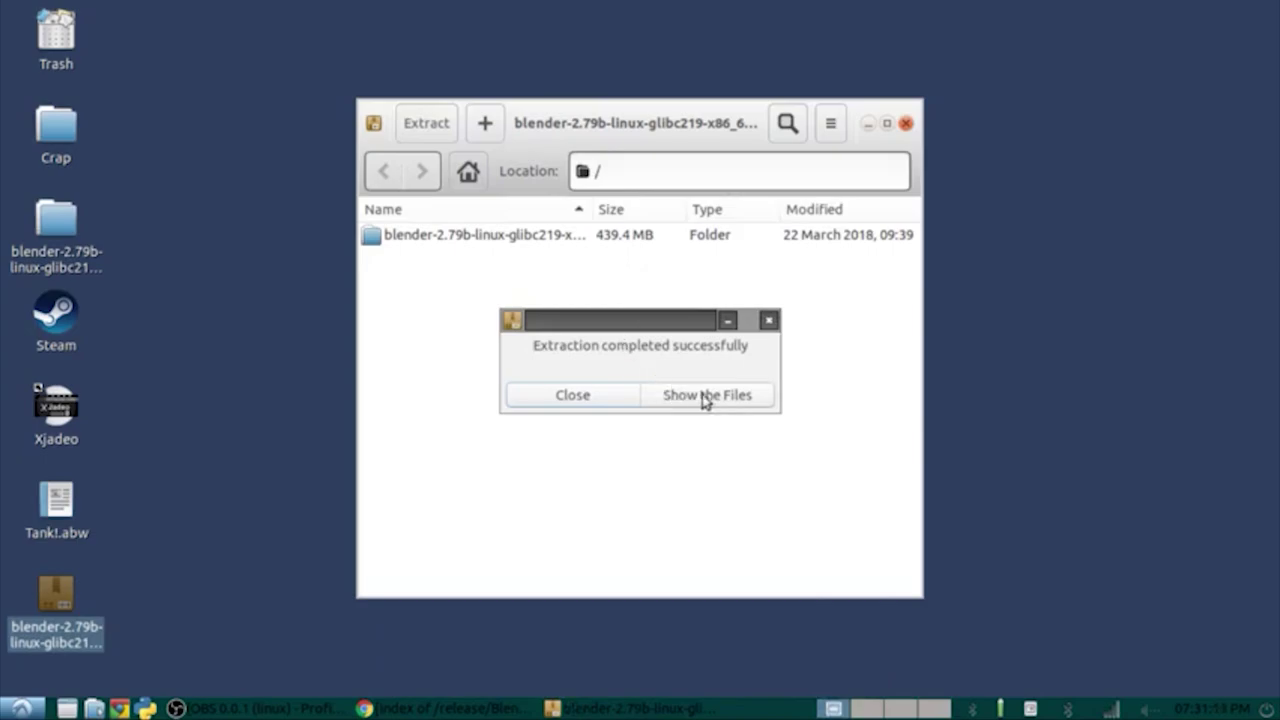
{"action": "left_click", "coordinate": [603, 397]}
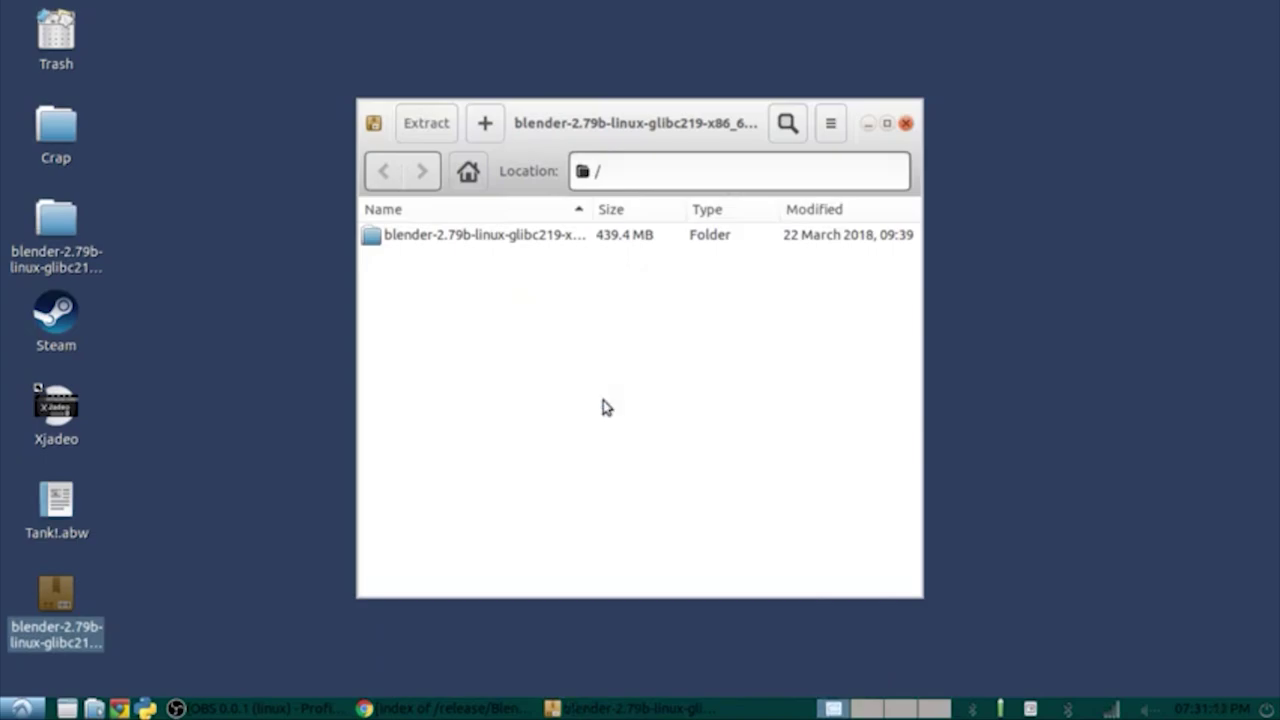
{"action": "left_click", "coordinate": [905, 123]}
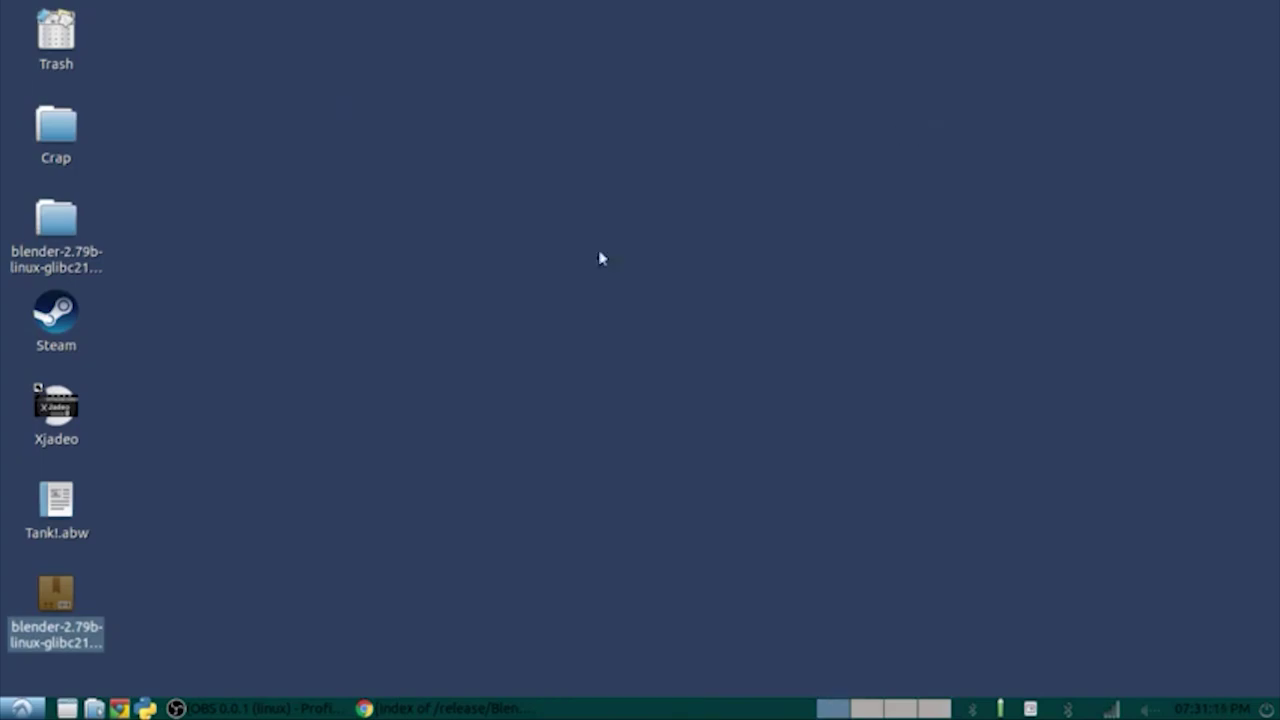
Step: Open the blender-2.79b folder in a terminal and run ./blender
{"action": "double_click", "coordinate": [54, 240]}
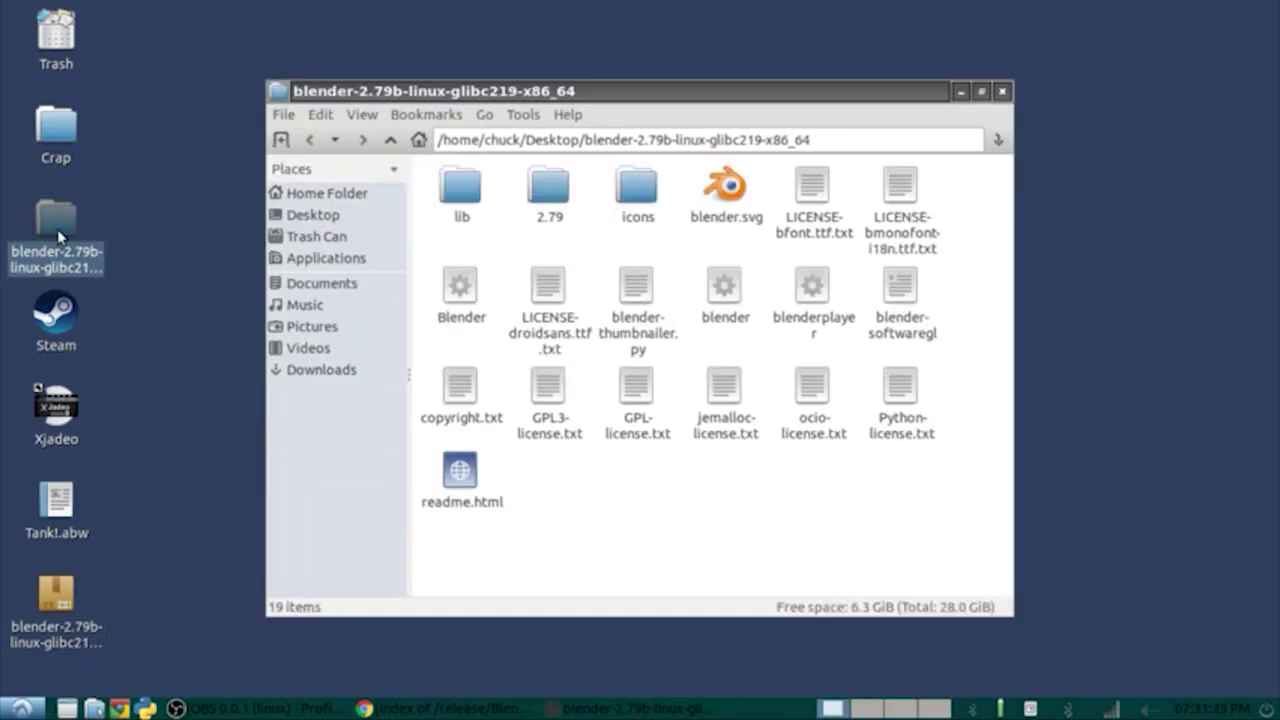
{"action": "right_click", "coordinate": [592, 530]}
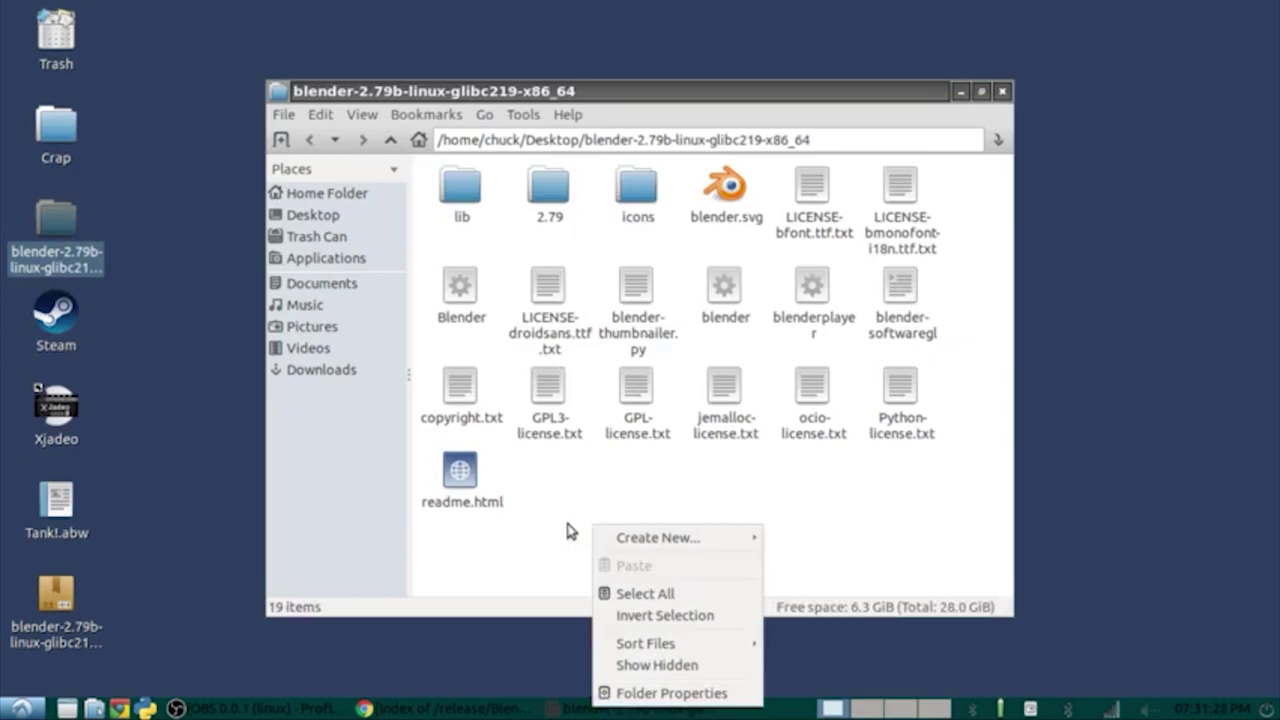
{"action": "left_click", "coordinate": [568, 530]}
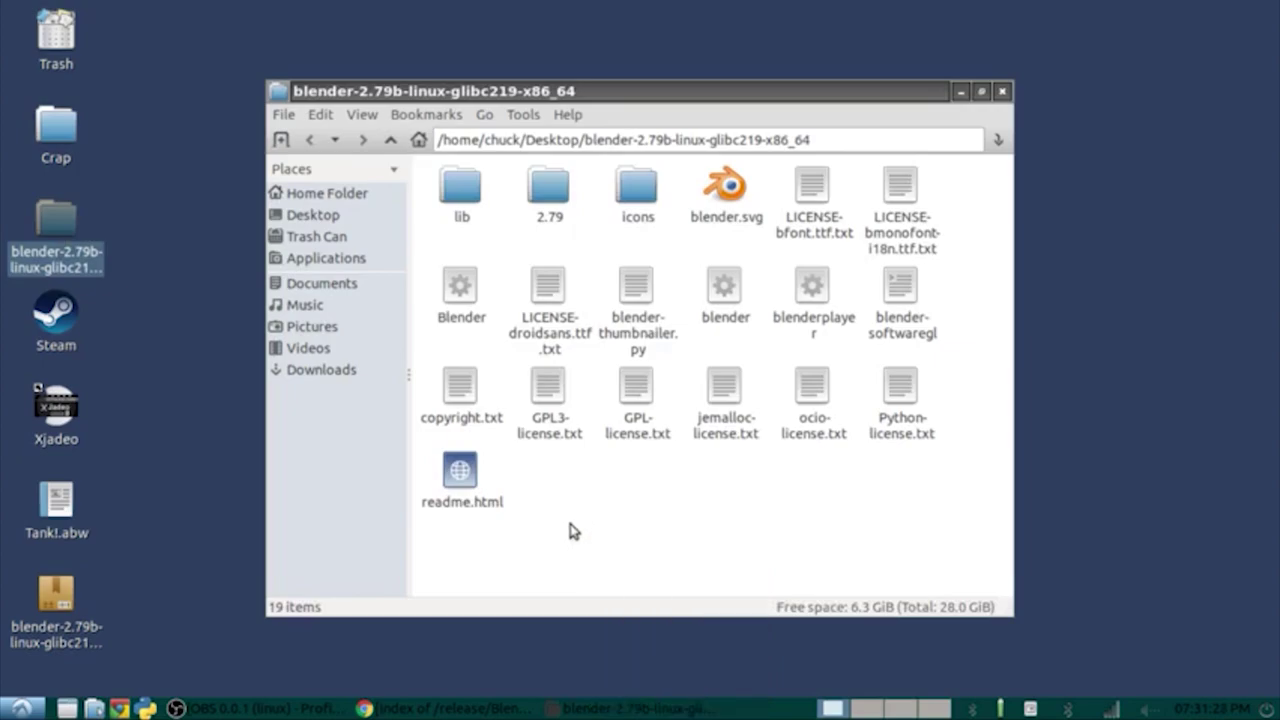
{"action": "left_click", "coordinate": [523, 115]}
{"action": "left_click", "coordinate": [537, 139]}
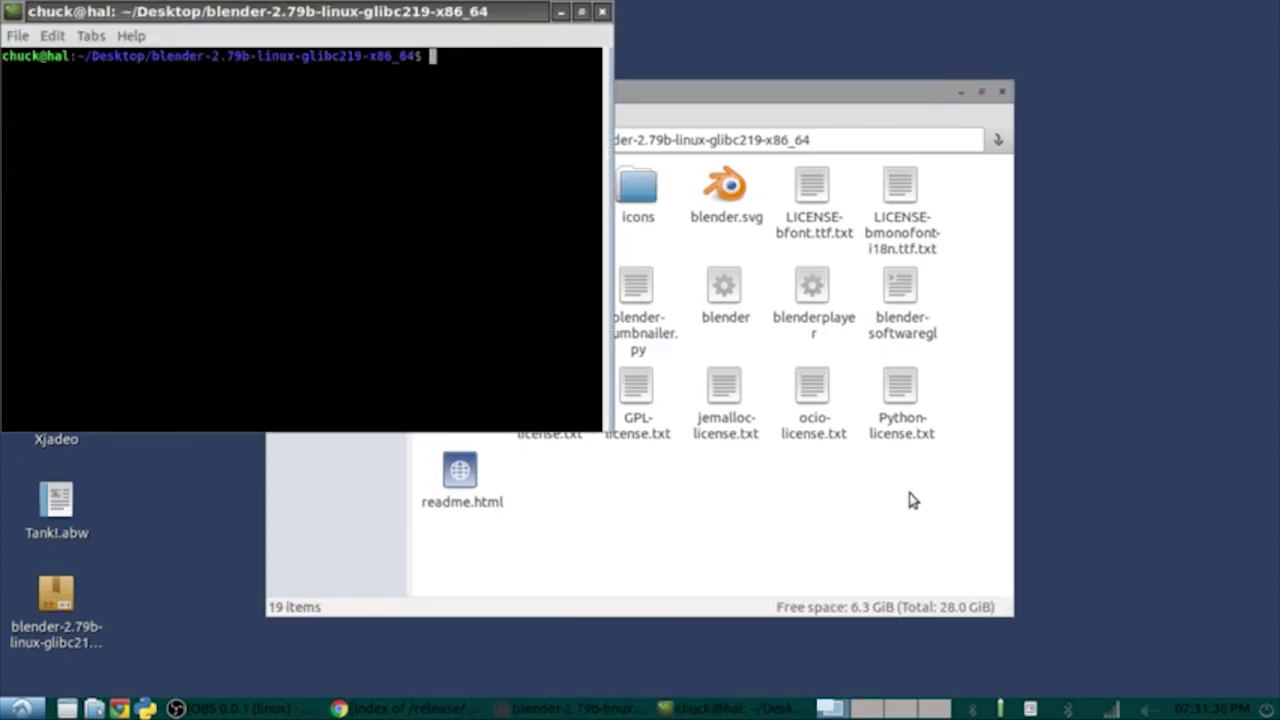
{"action": "type", "text": "./blender"}
{"action": "key", "text": "Return"}
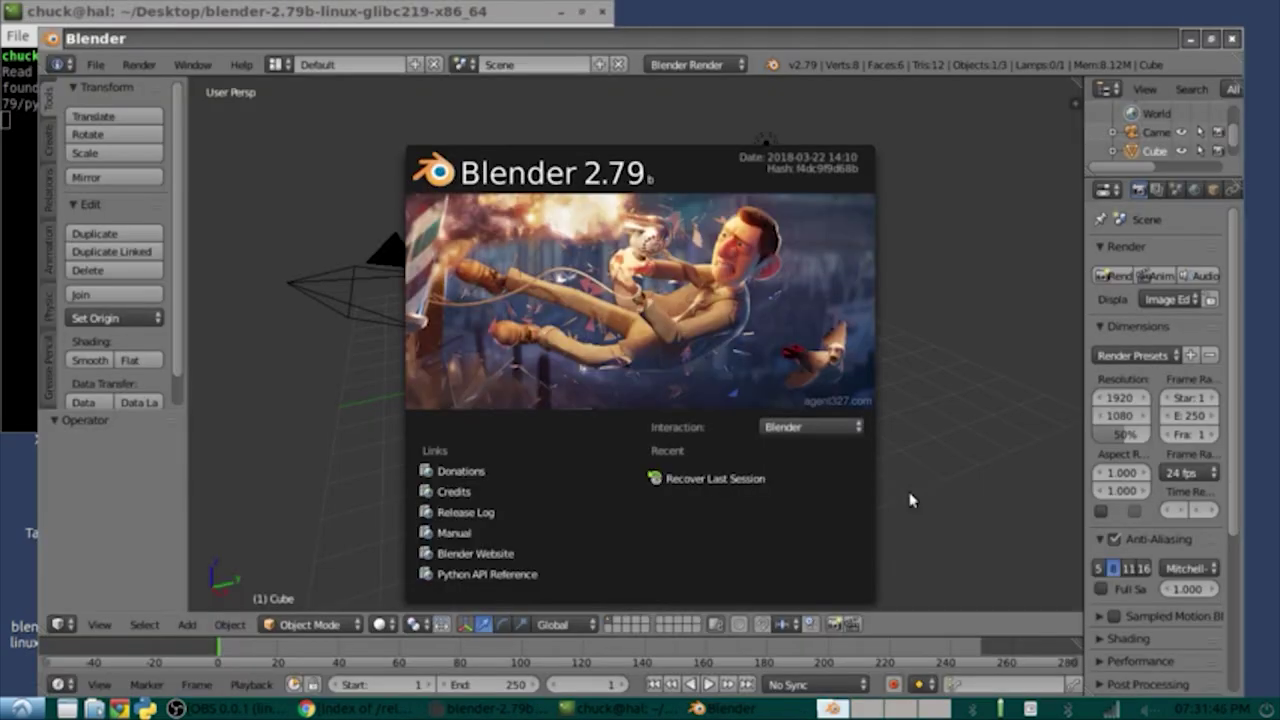
Step: Close the splash and filter the User Preferences add-ons list by 'net'
{"action": "left_click", "coordinate": [479, 122]}
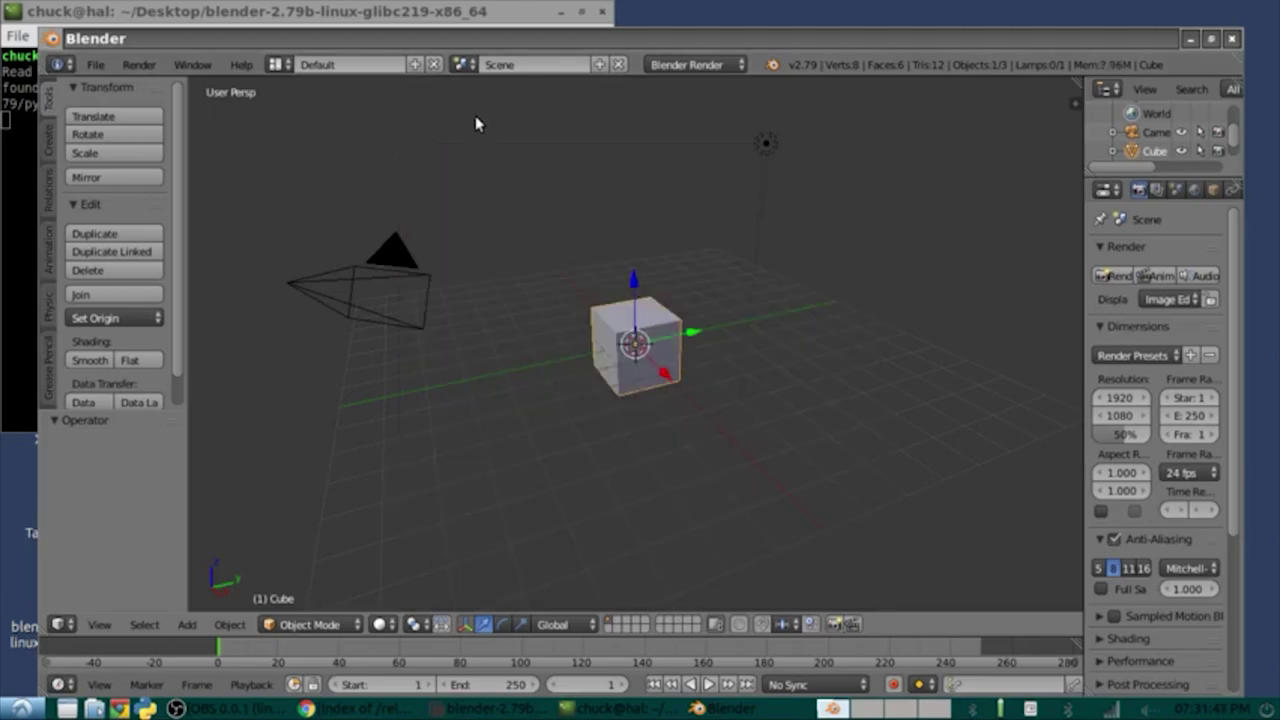
{"action": "left_click", "coordinate": [100, 67]}
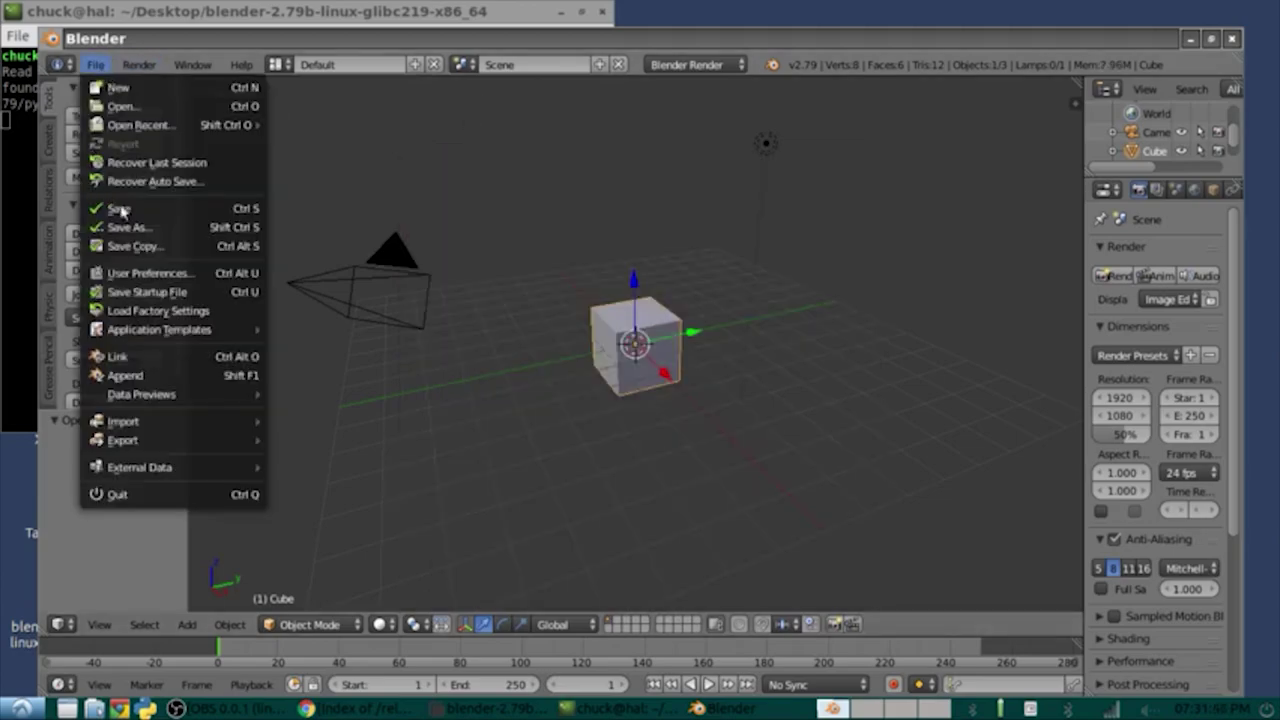
{"action": "left_click", "coordinate": [125, 273]}
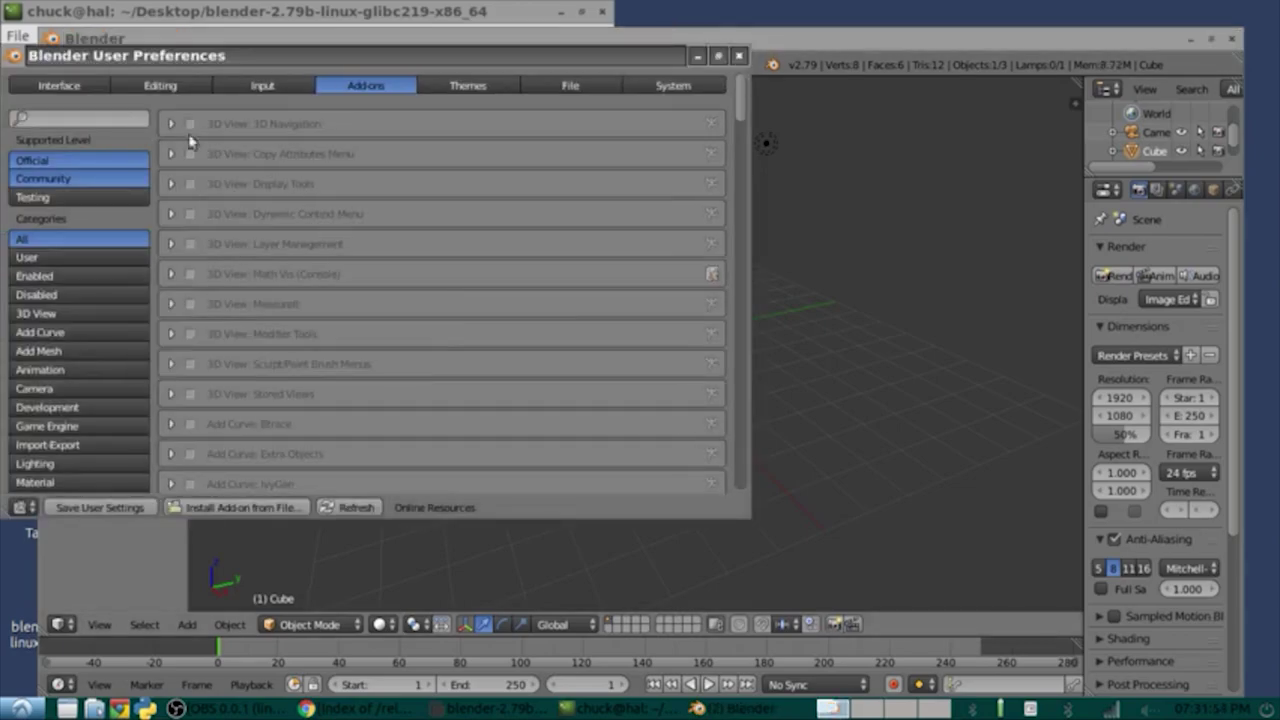
{"action": "left_click", "coordinate": [57, 118]}
{"action": "type", "text": "net"}
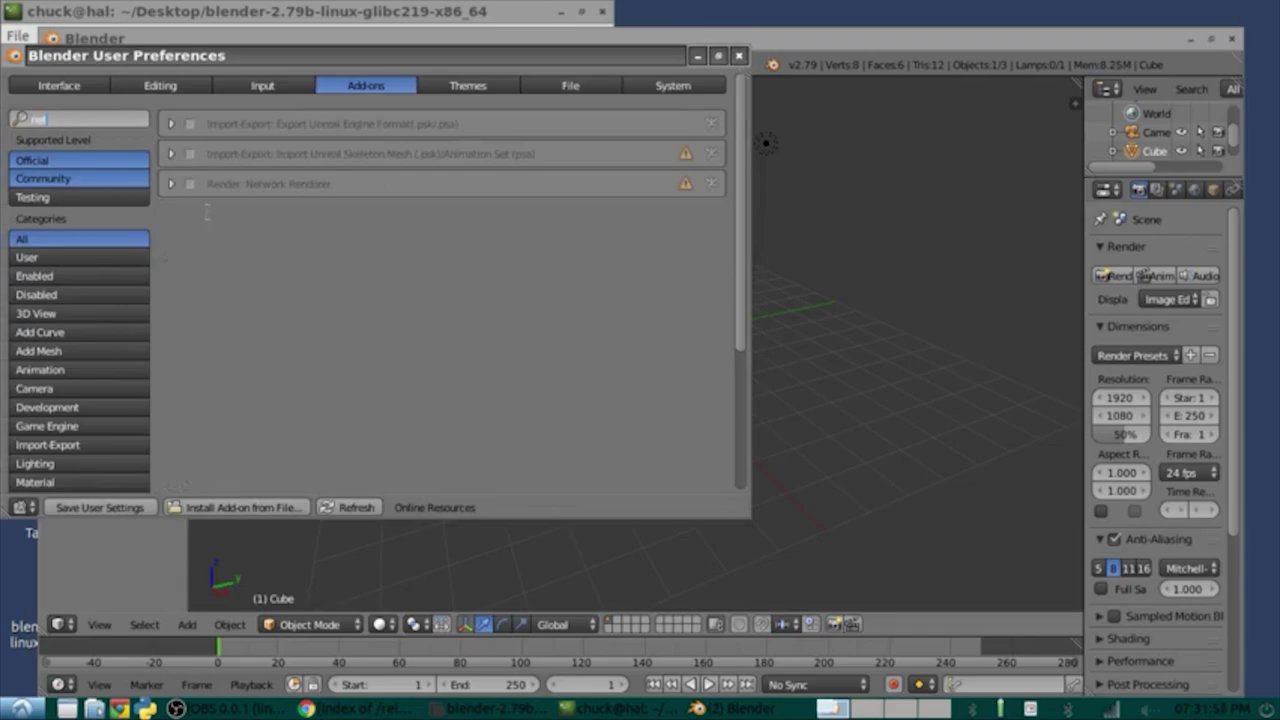
{"action": "key", "text": "Return"}
Step: Enable Render: Network Renderer, set the engine to Network Render, choose Slave and start the service
{"action": "left_click", "coordinate": [190, 185]}
{"action": "left_click", "coordinate": [739, 56]}
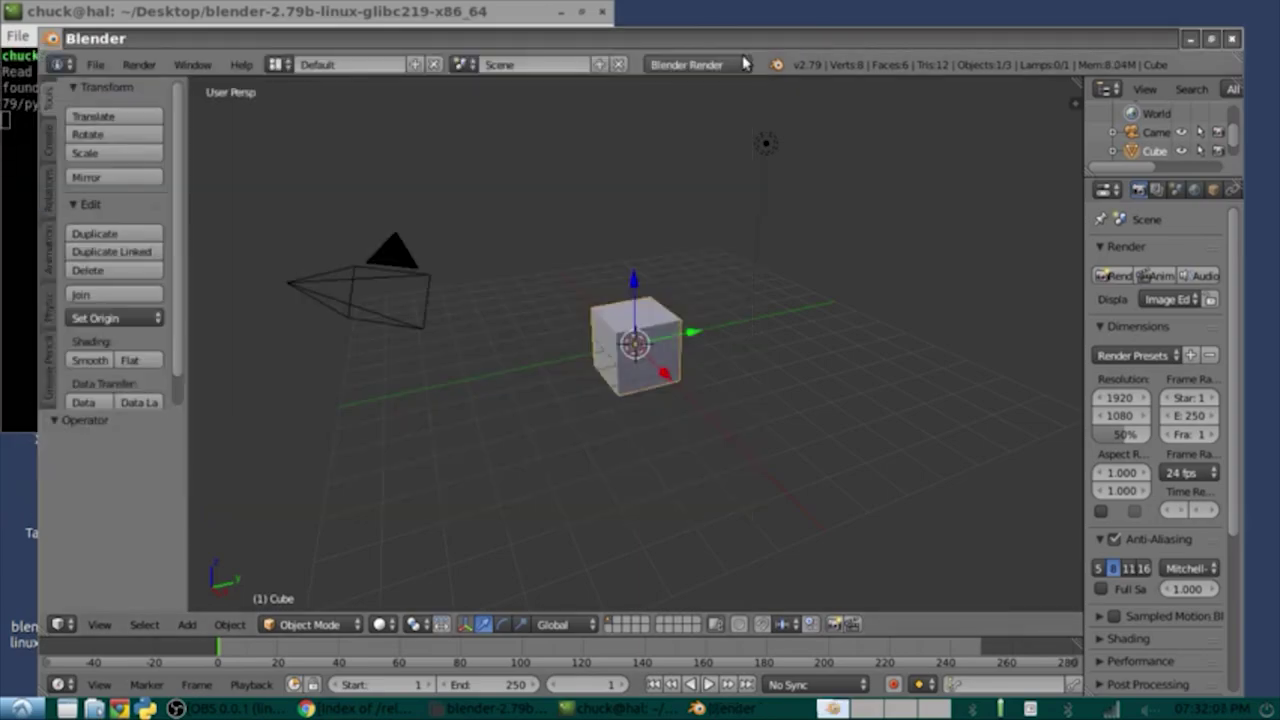
{"action": "left_click", "coordinate": [692, 66]}
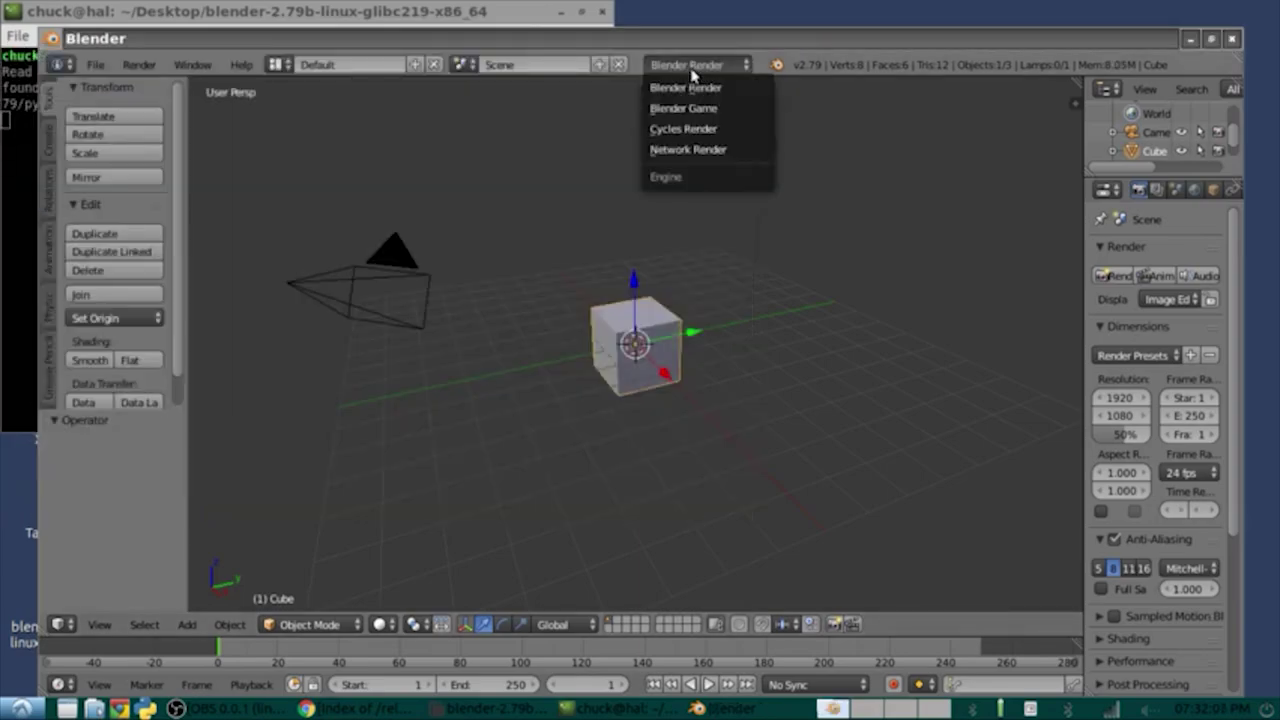
{"action": "left_click", "coordinate": [677, 150]}
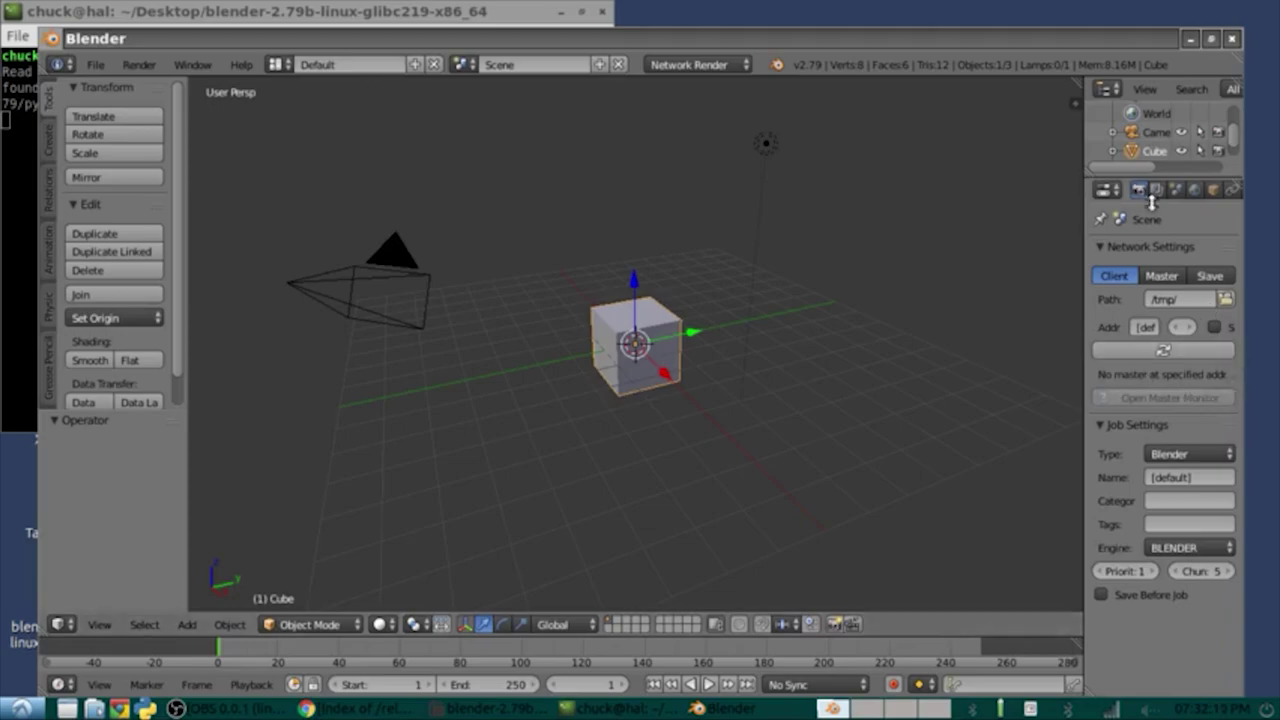
{"action": "left_click", "coordinate": [1207, 276]}
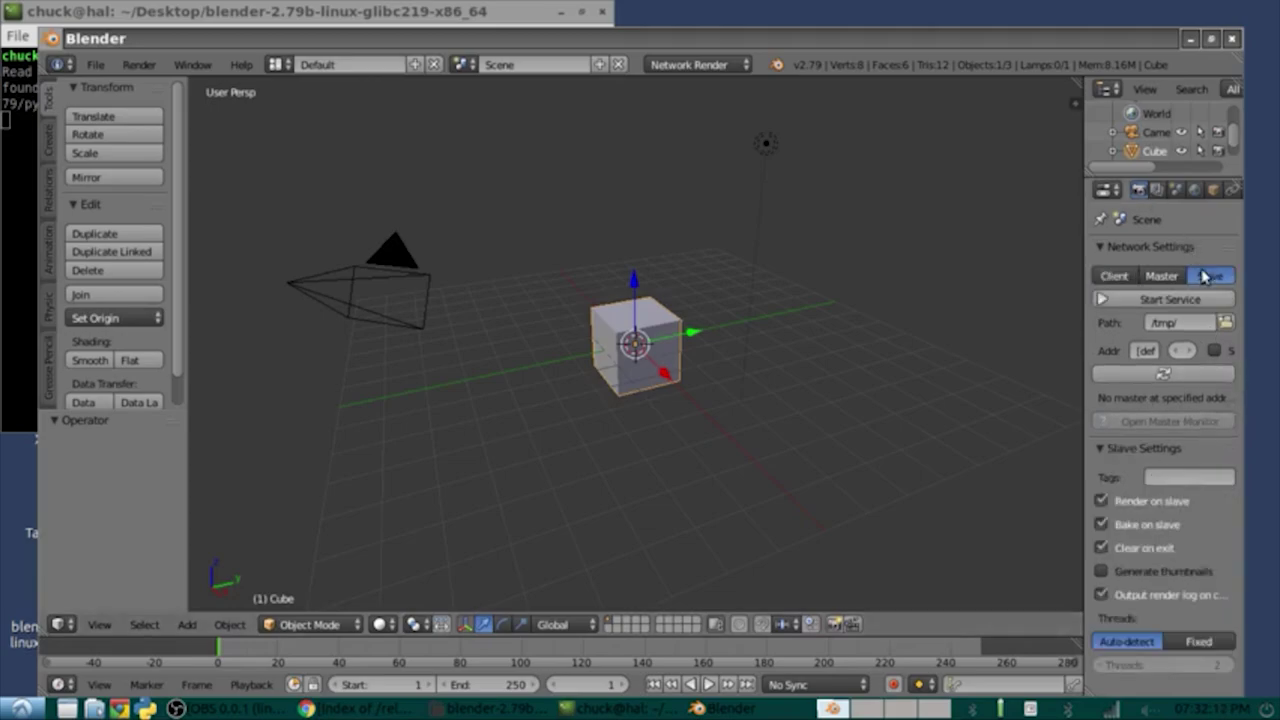
{"action": "left_click", "coordinate": [1178, 304]}
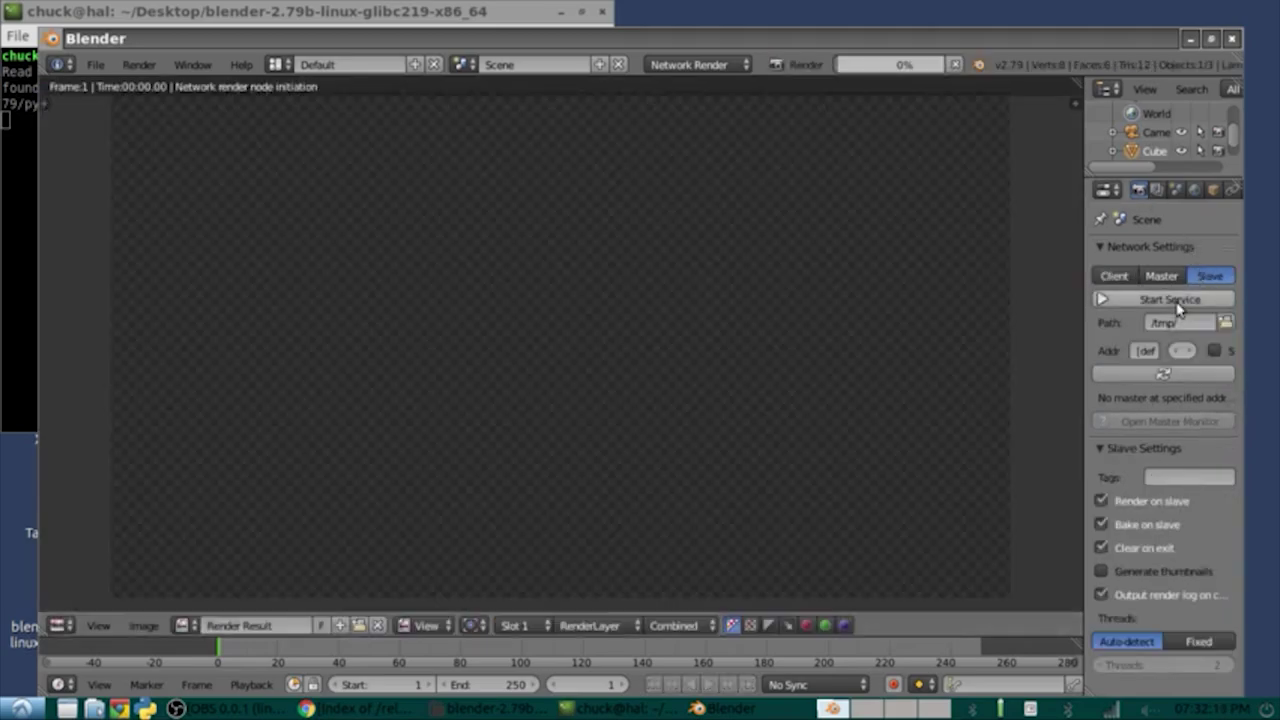